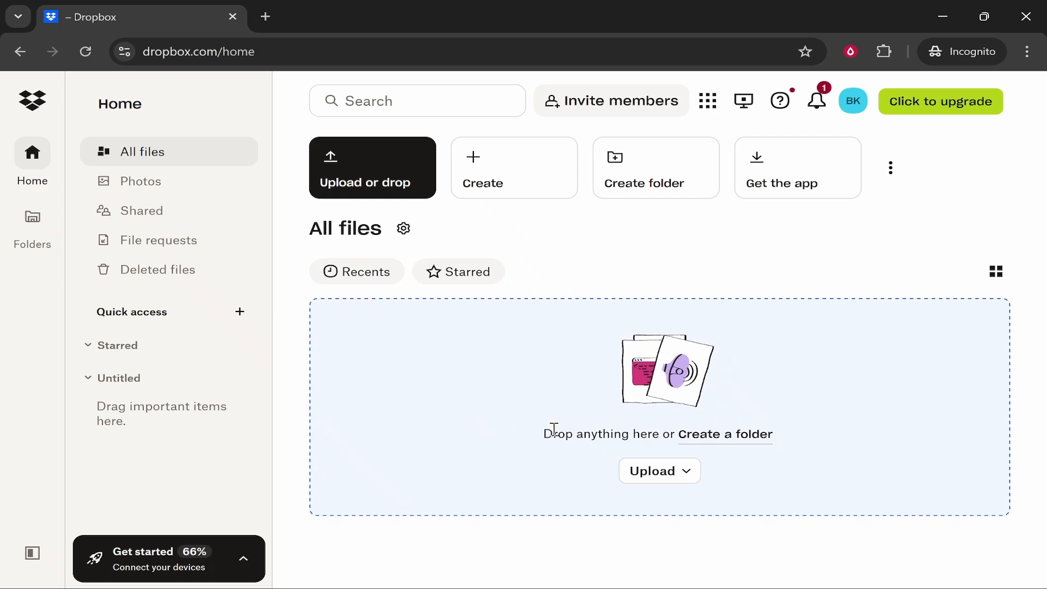
- Create a new folder named "Videos" in All files, without automation
{"action": "left_click", "coordinate": [478, 182]}
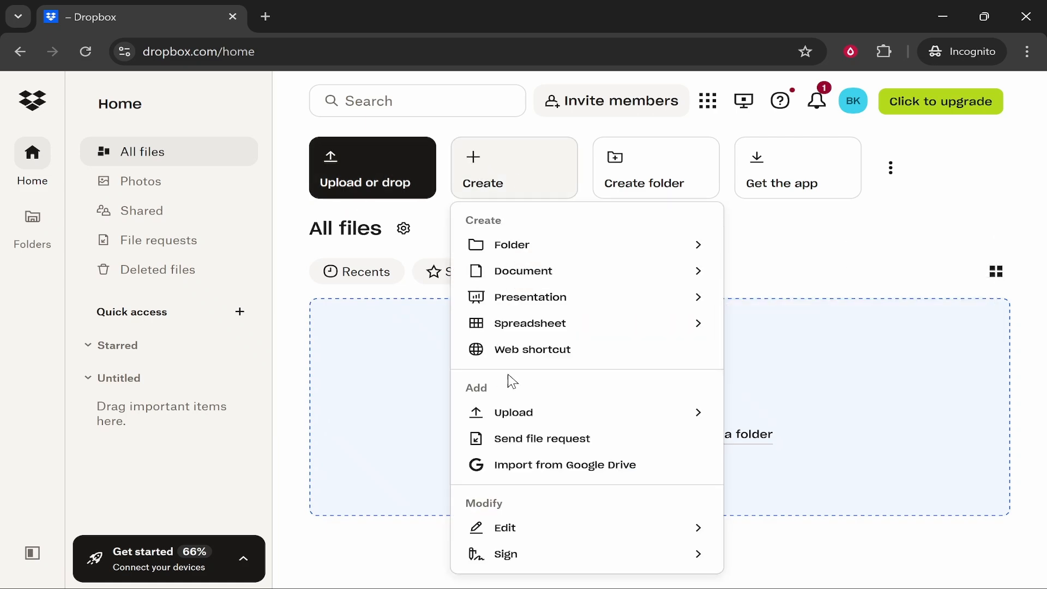
{"action": "left_click", "coordinate": [643, 182]}
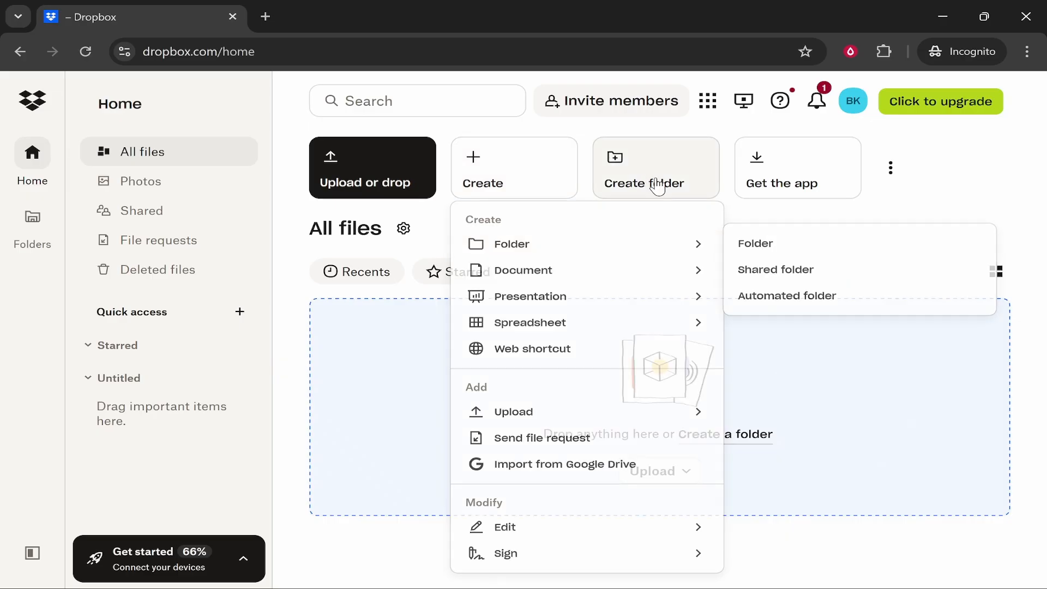
{"action": "left_click", "coordinate": [634, 173]}
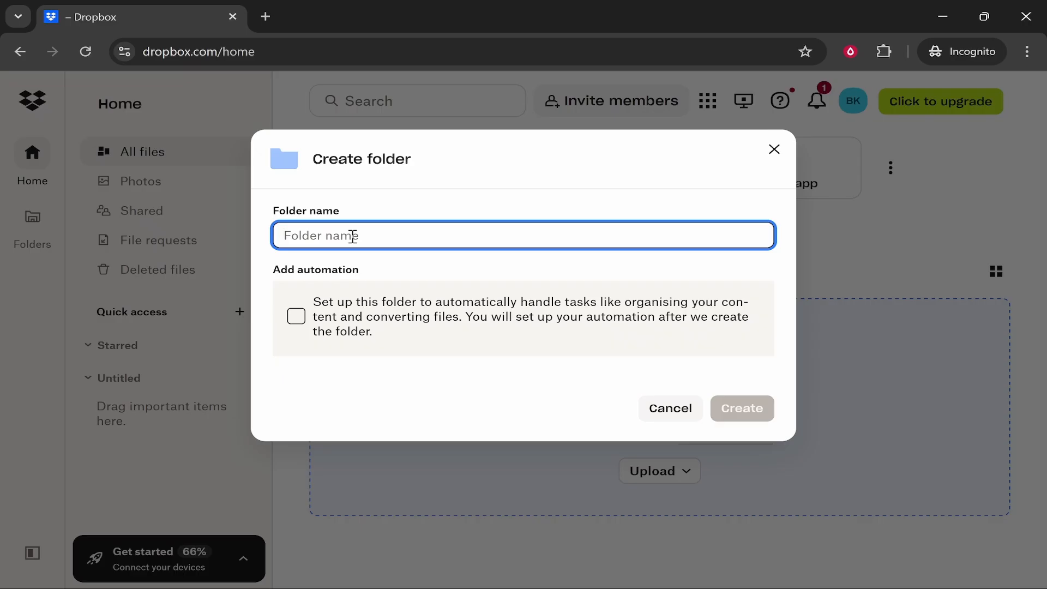
{"action": "type", "text": "Videos"}
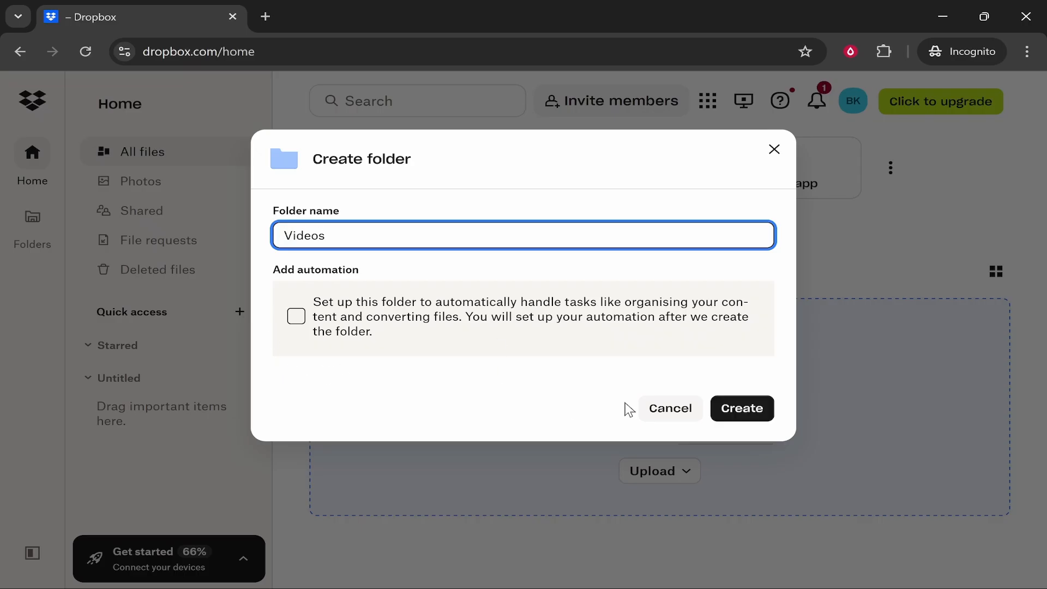
{"action": "left_click", "coordinate": [743, 409]}
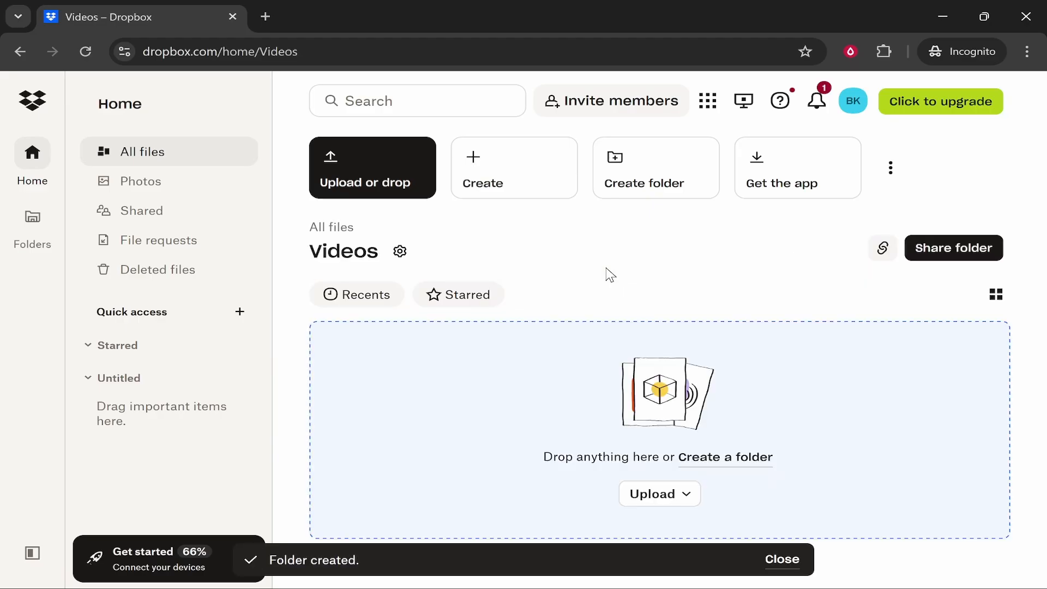
{"action": "left_click", "coordinate": [516, 190]}
{"action": "mouse_move", "coordinate": [570, 412]}
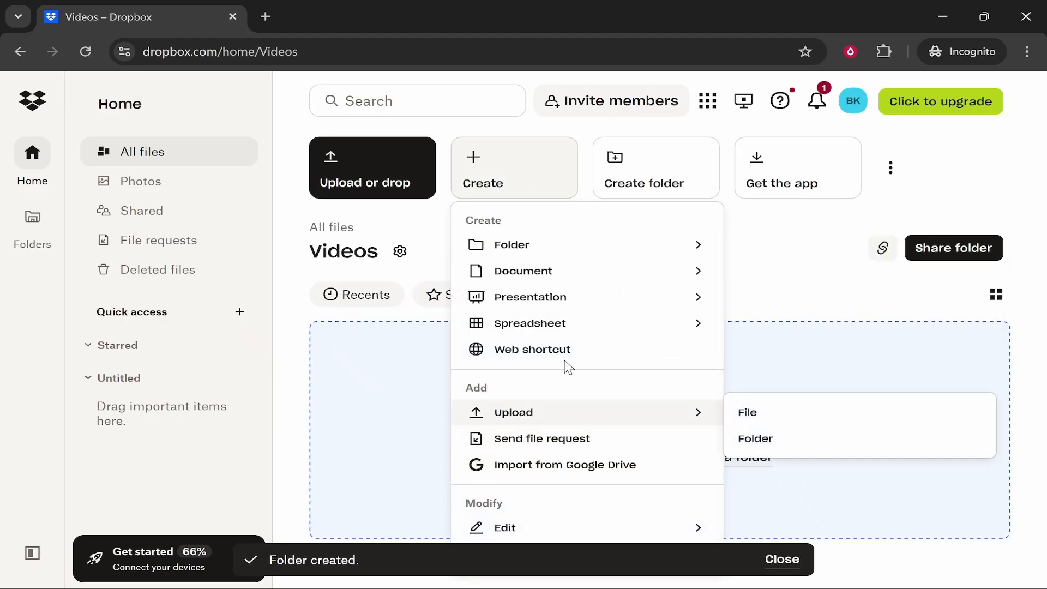
{"action": "left_click", "coordinate": [812, 240]}
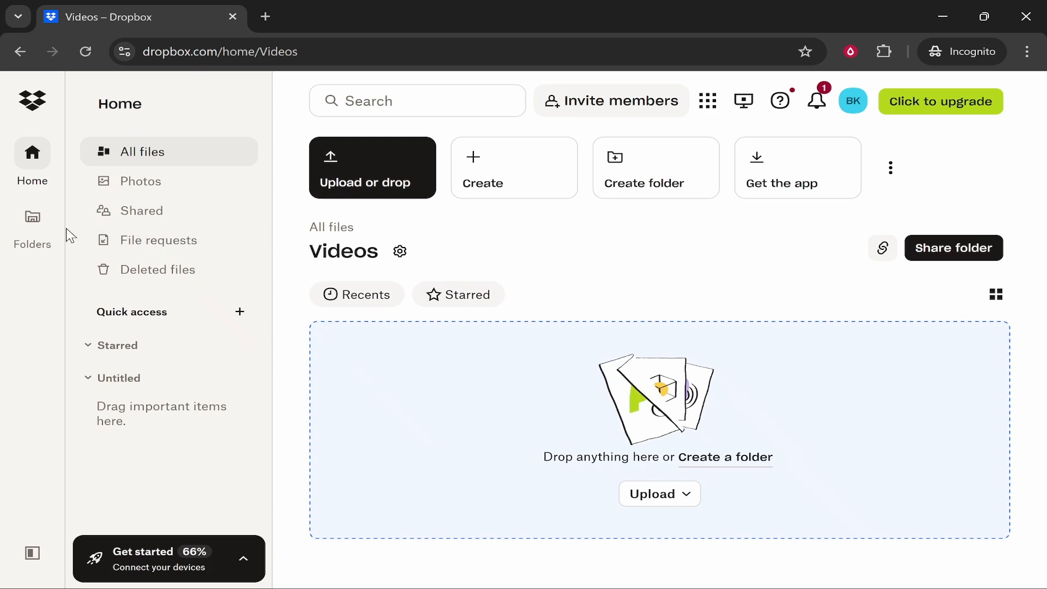
- Show all files from the folder tree and hide the suggested items
{"action": "left_click", "coordinate": [33, 217]}
{"action": "left_click", "coordinate": [141, 191]}
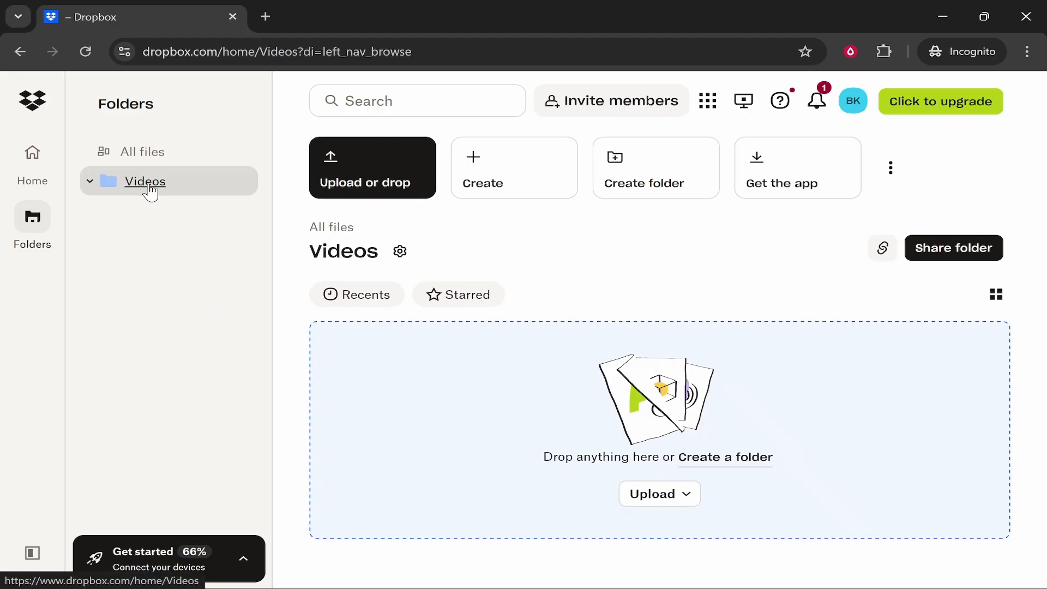
{"action": "left_click", "coordinate": [134, 154]}
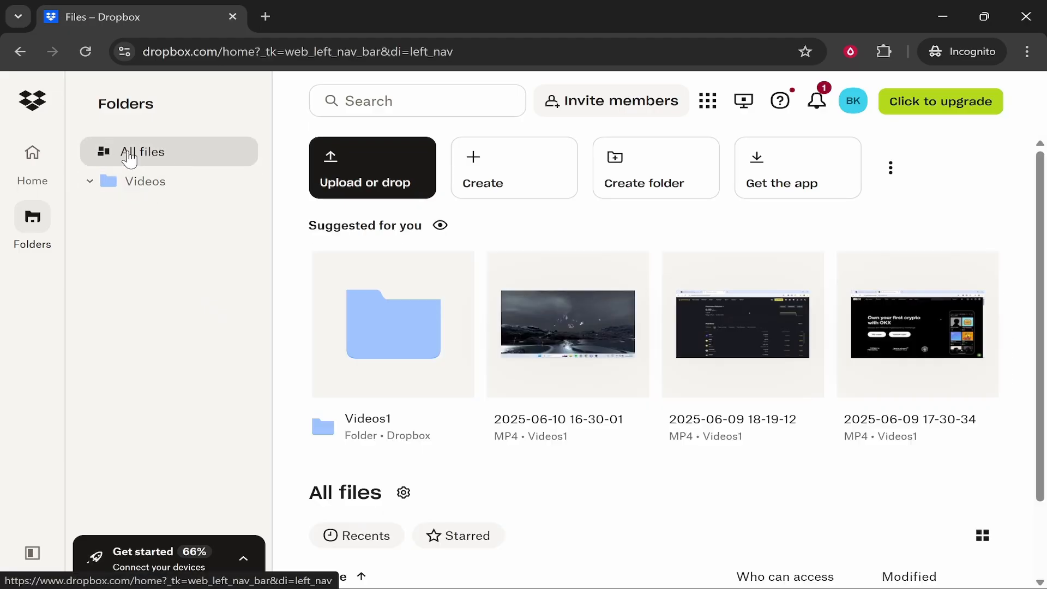
{"action": "scroll", "coordinate": [439, 152], "scroll_direction": "down", "scroll_amount": 1}
{"action": "left_click", "coordinate": [437, 155]}
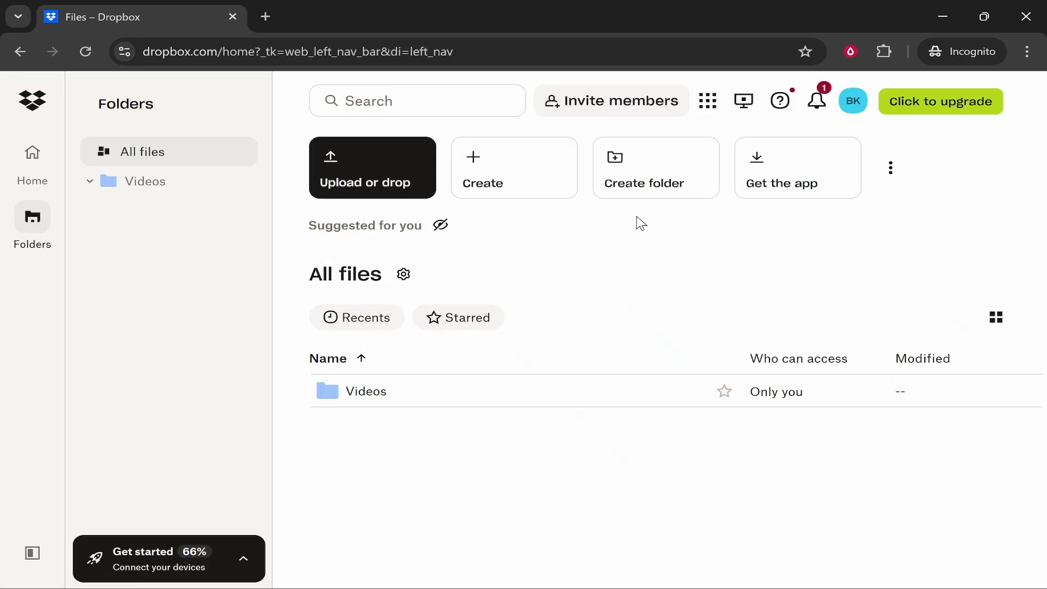
- Create another folder named "YouTube info" in All files, without automation
{"action": "left_click", "coordinate": [619, 194]}
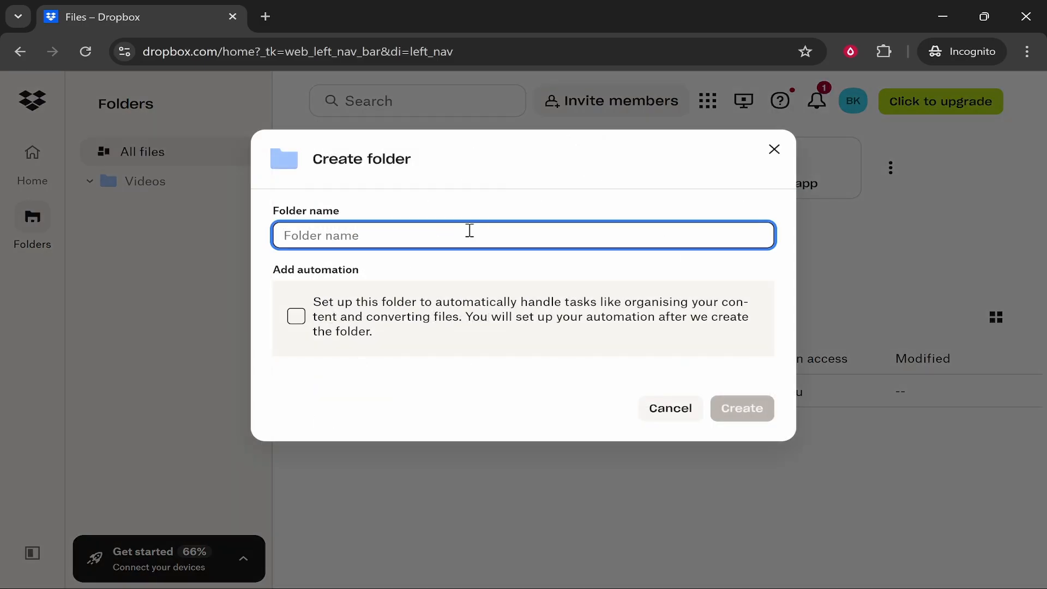
{"action": "type", "text": "YouTub"}
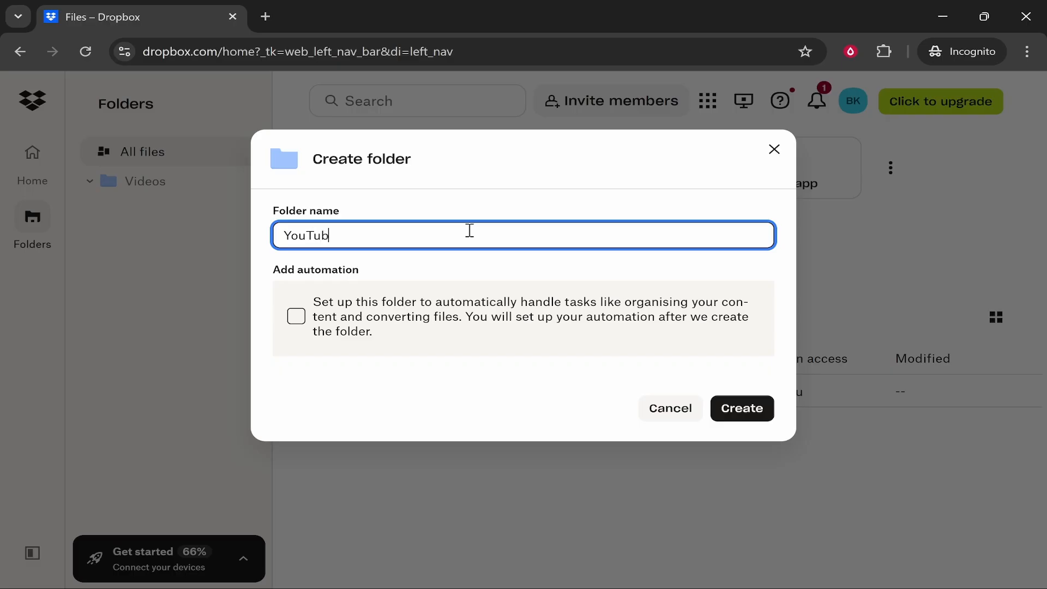
{"action": "type", "text": "e info"}
{"action": "key", "text": "Return"}
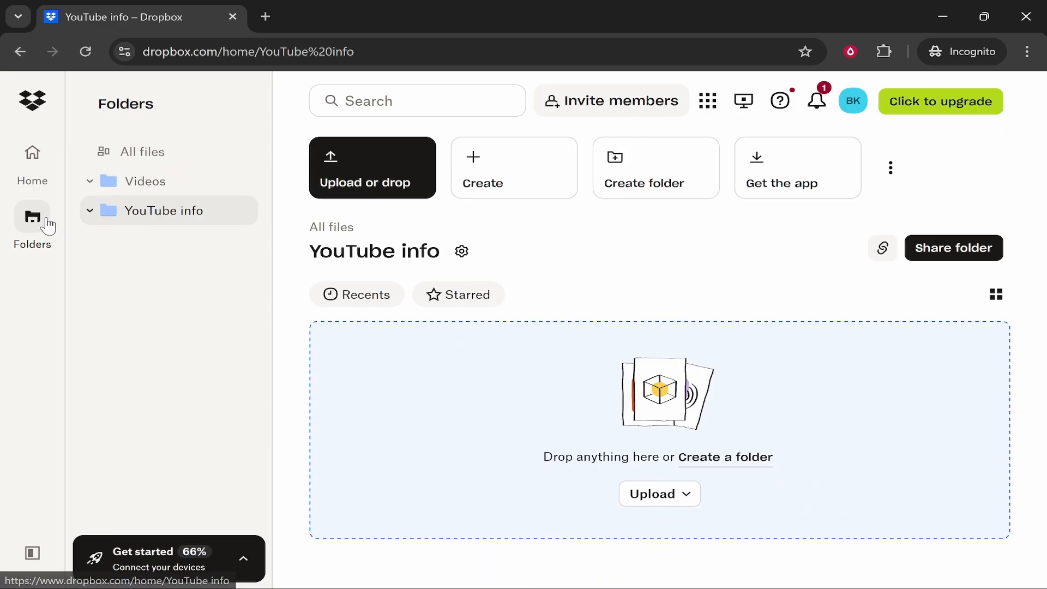
- Open the Videos folder from the home page and start uploading individual files into it
{"action": "left_click", "coordinate": [31, 156]}
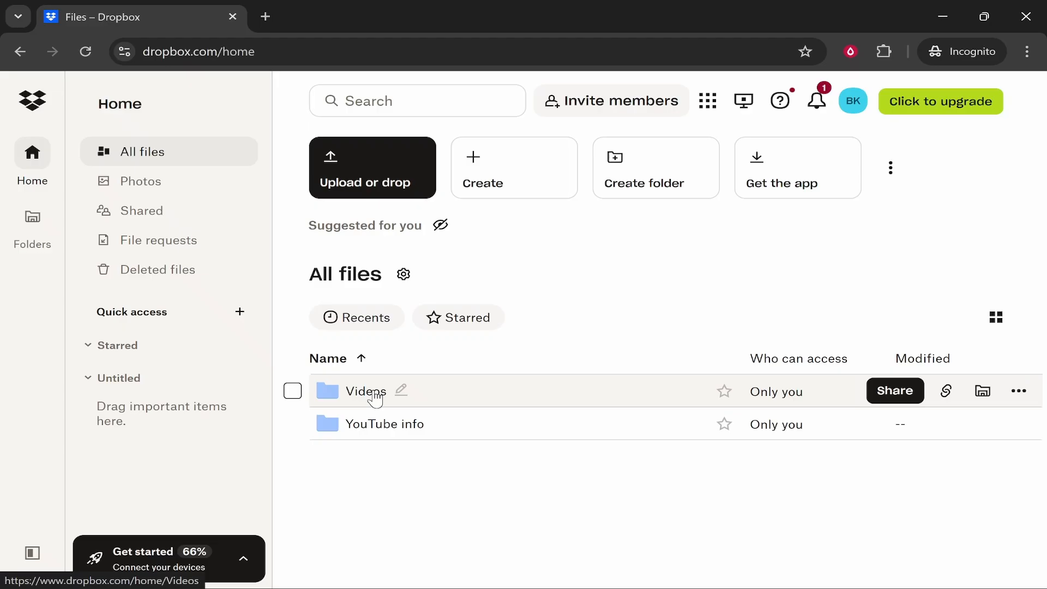
{"action": "left_click", "coordinate": [339, 393]}
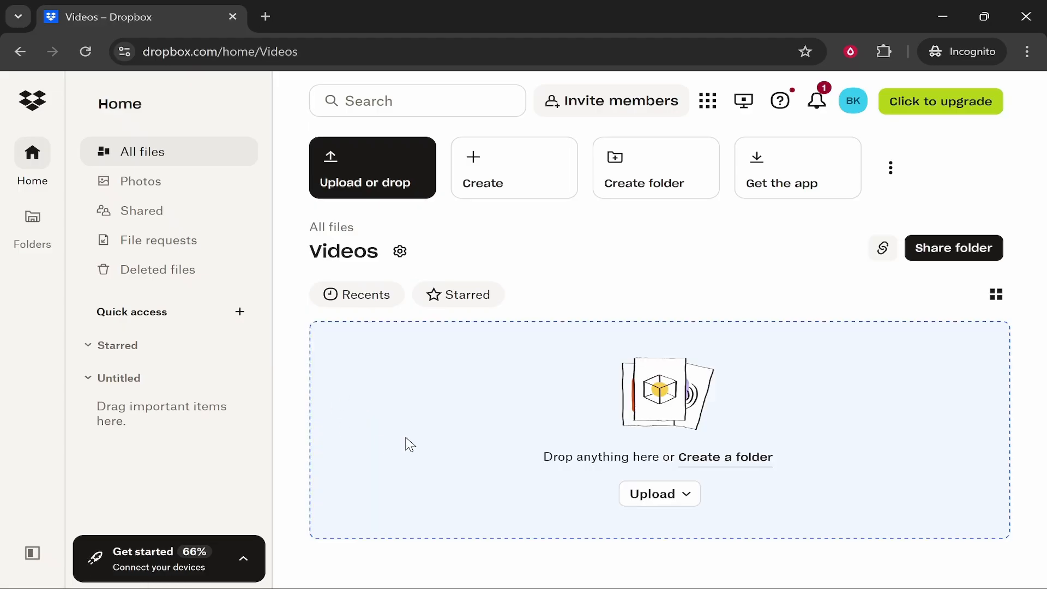
{"action": "left_click", "coordinate": [351, 175]}
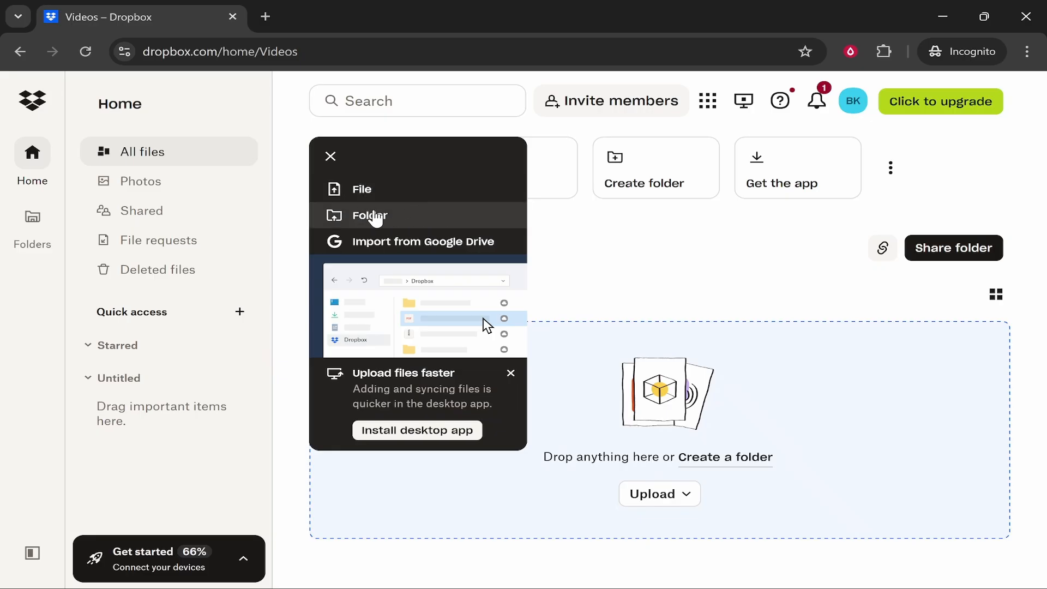
{"action": "left_click", "coordinate": [373, 192]}
{"action": "scroll", "coordinate": [627, 269], "scroll_direction": "down", "scroll_amount": 5}
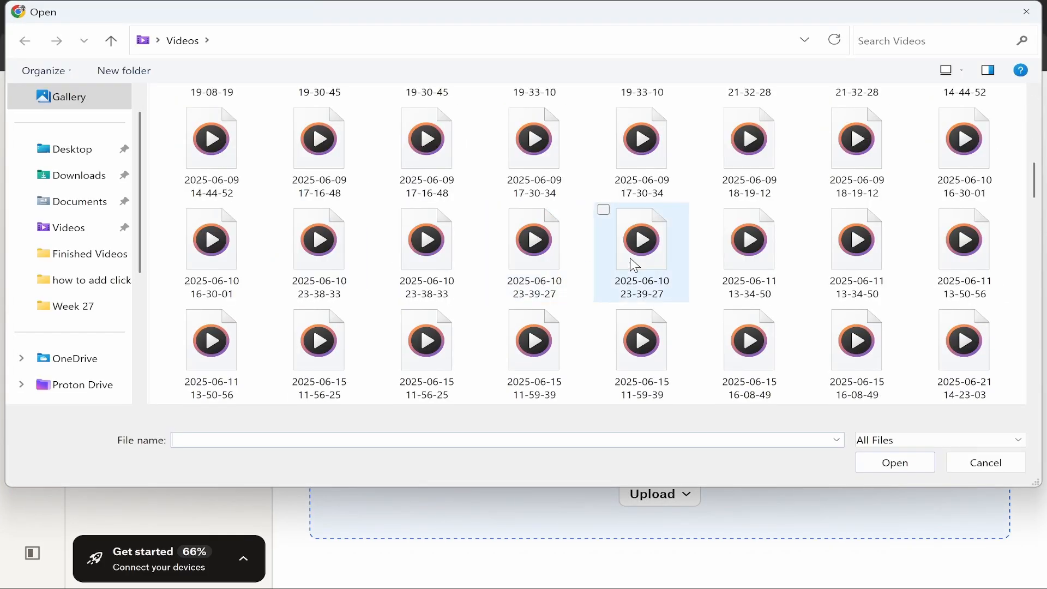
{"action": "left_click", "coordinate": [213, 158]}
{"action": "left_click", "coordinate": [321, 158], "text": "ctrl"}
{"action": "left_click", "coordinate": [427, 159], "text": "ctrl"}
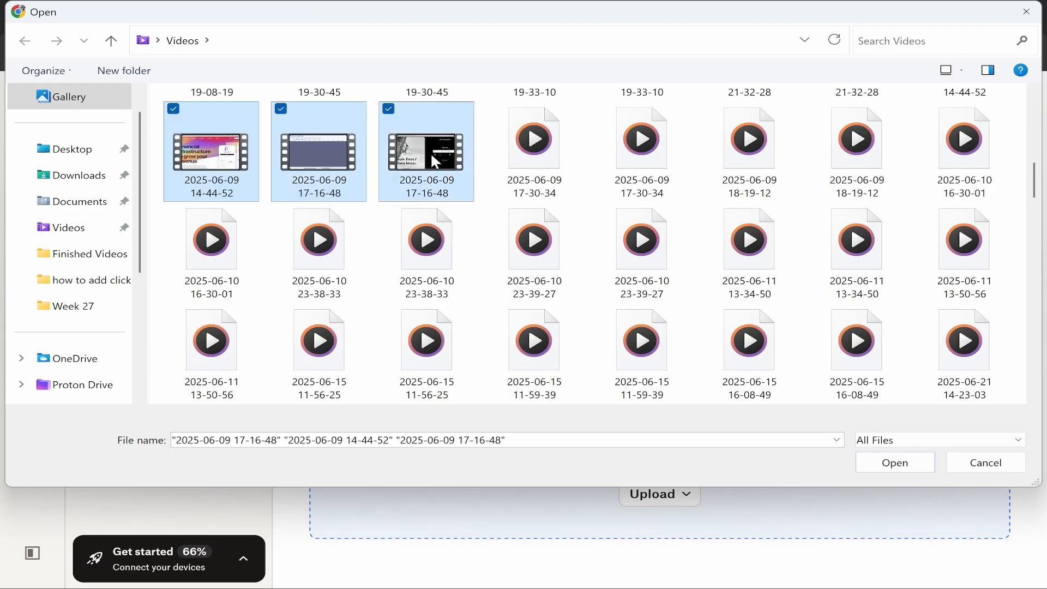
{"action": "left_click", "coordinate": [534, 158], "text": "ctrl"}
{"action": "left_click", "coordinate": [249, 239], "text": "ctrl"}
{"action": "left_click", "coordinate": [320, 240], "text": "ctrl"}
{"action": "left_click", "coordinate": [429, 244], "text": "ctrl"}
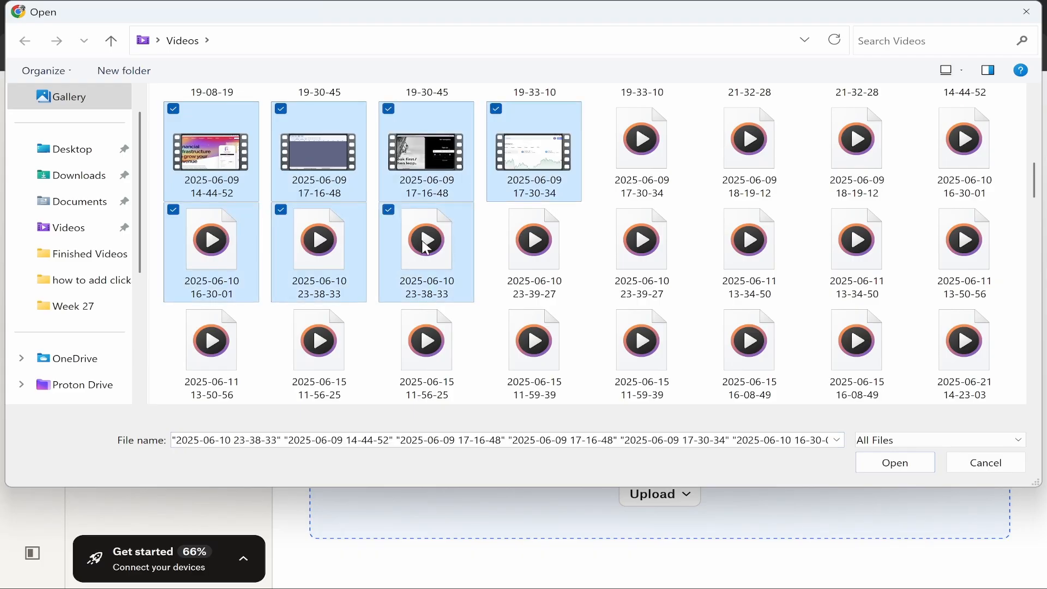
{"action": "left_click", "coordinate": [926, 464]}
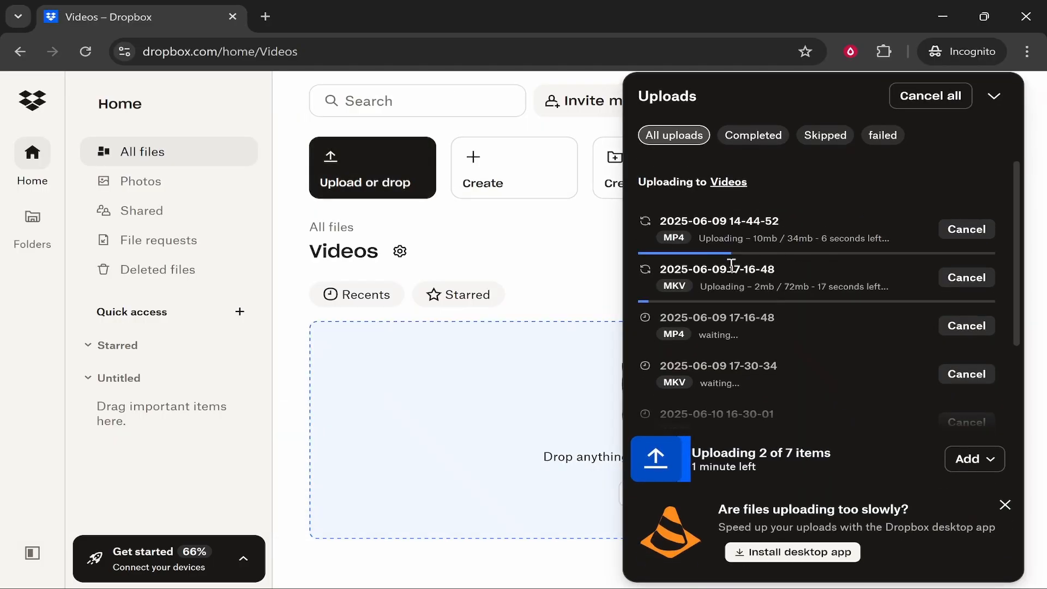
- Look through the upload queue and the folder tree
{"action": "scroll", "coordinate": [663, 283], "scroll_direction": "down", "scroll_amount": 3}
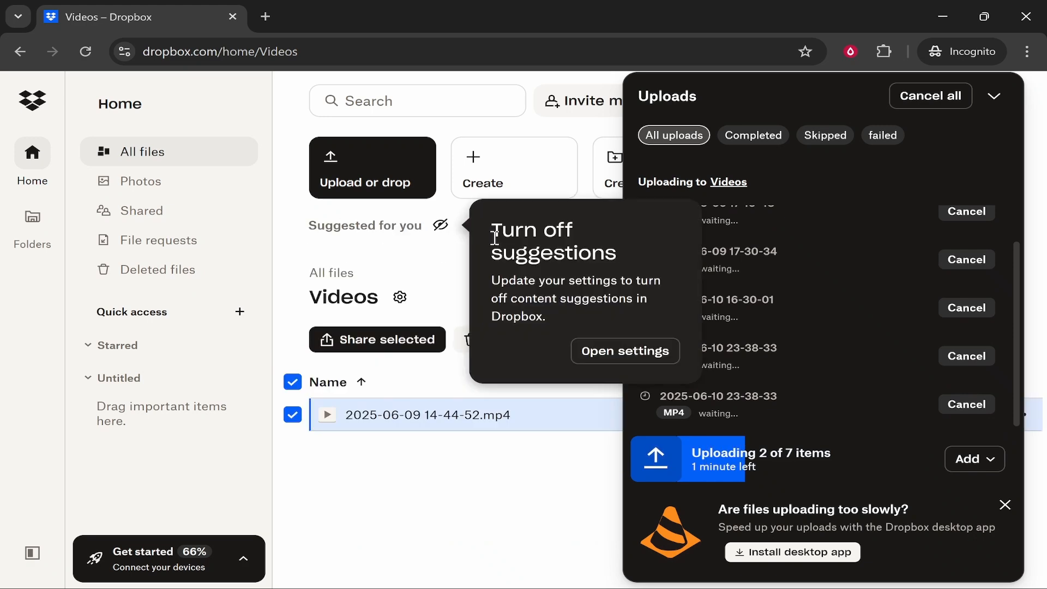
{"action": "left_click", "coordinate": [32, 226]}
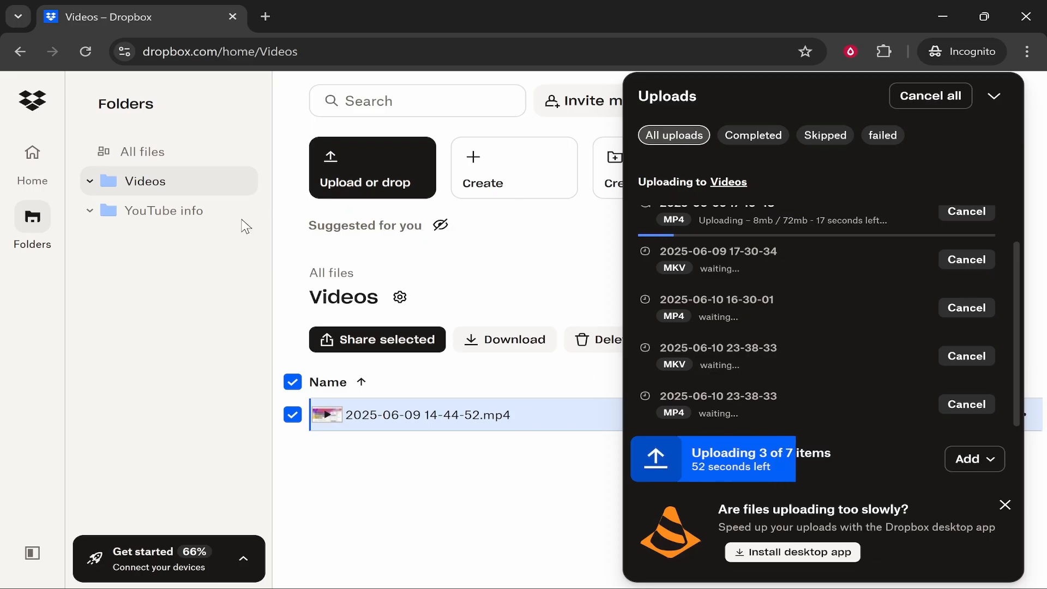
- Reopen the Videos folder from the home page's file list and dismiss the upload progress display
{"action": "left_click", "coordinate": [33, 163]}
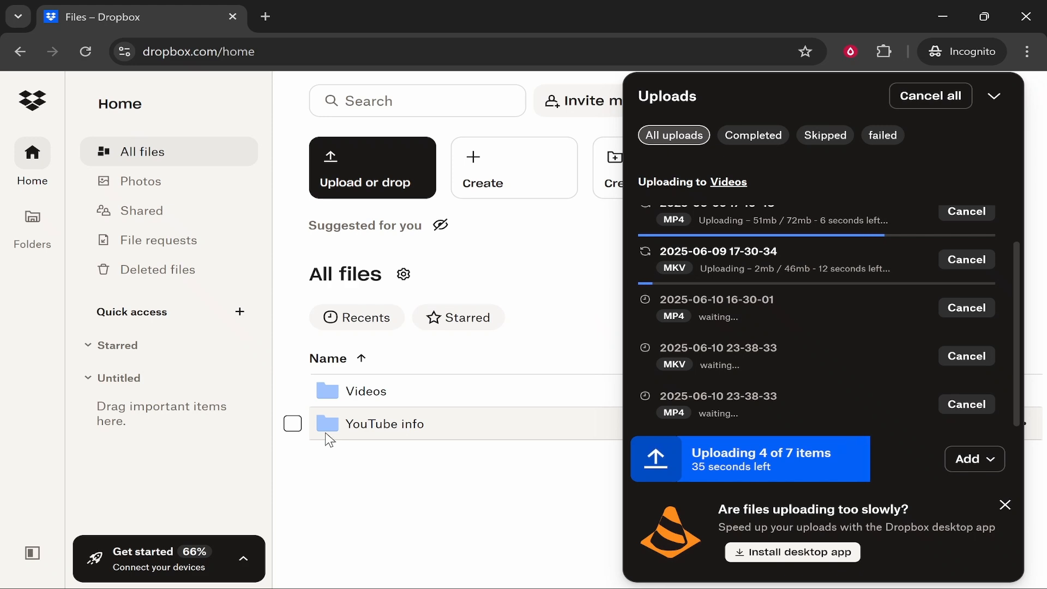
{"action": "scroll", "coordinate": [709, 241], "scroll_direction": "up", "scroll_amount": 2}
{"action": "scroll", "coordinate": [724, 394], "scroll_direction": "down", "scroll_amount": 2}
{"action": "left_click", "coordinate": [358, 398]}
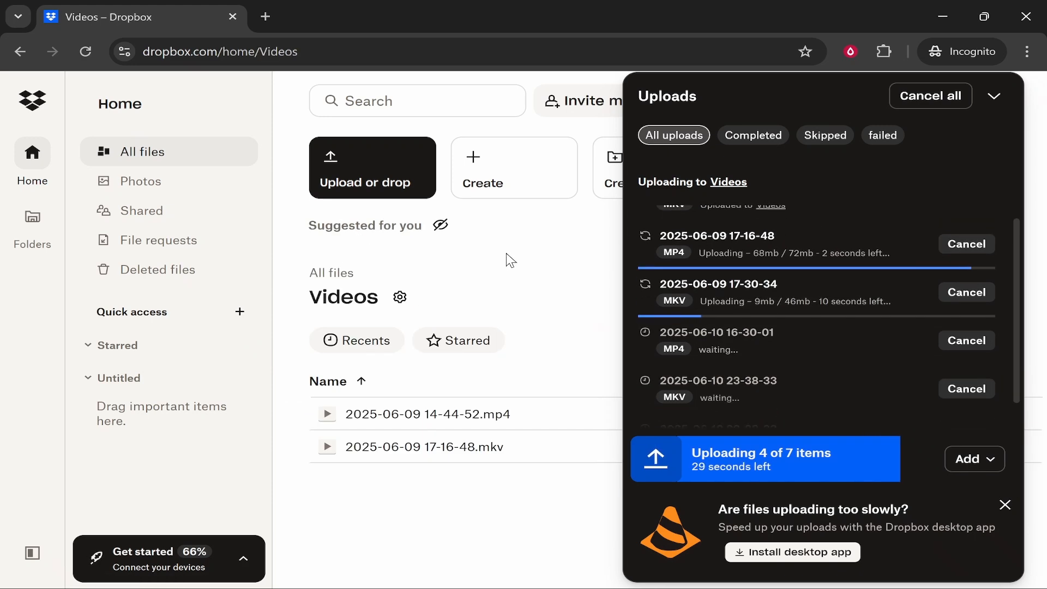
{"action": "left_click", "coordinate": [993, 96]}
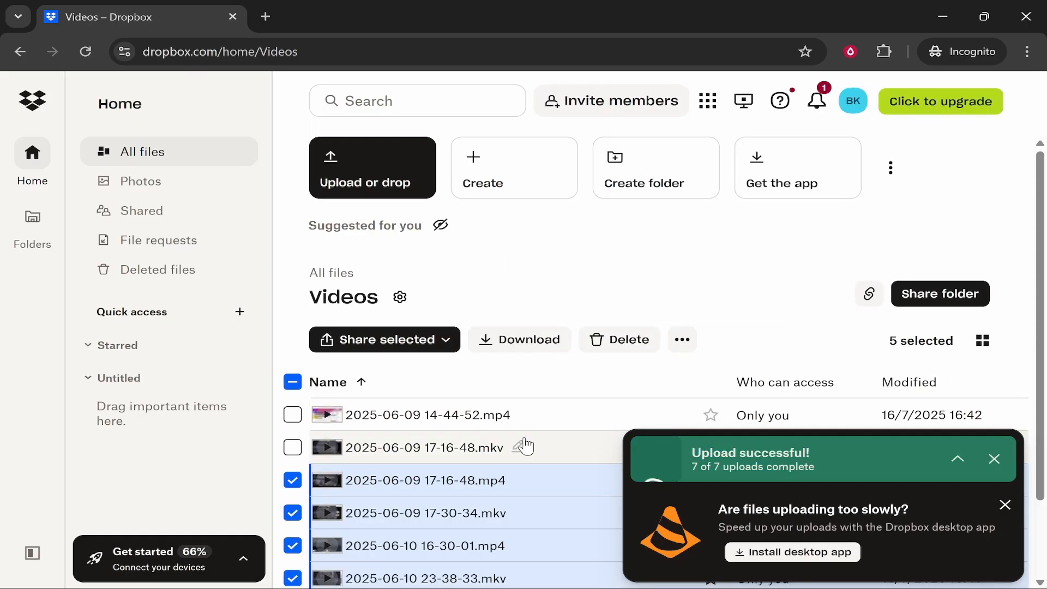
{"action": "left_click", "coordinate": [995, 459]}
{"action": "scroll", "coordinate": [365, 408], "scroll_direction": "down", "scroll_amount": 2}
{"action": "left_click", "coordinate": [493, 449]}
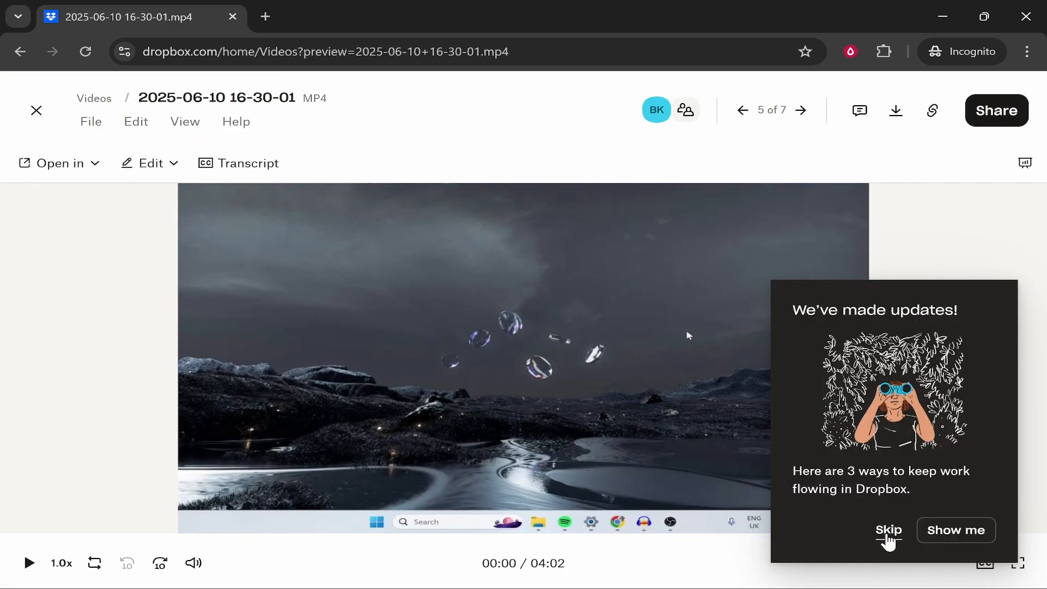
{"action": "left_click", "coordinate": [888, 531]}
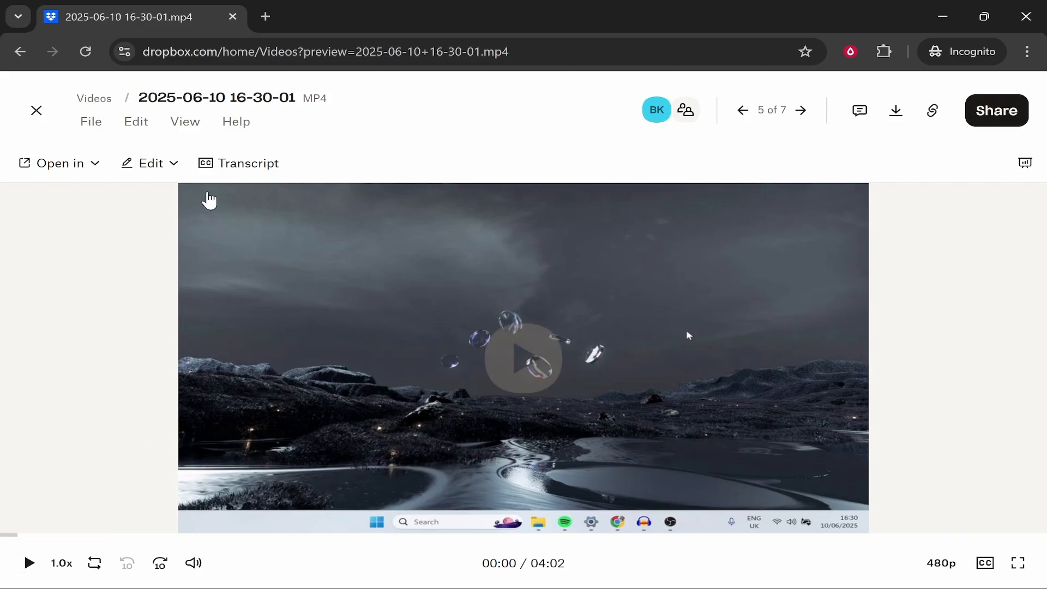
- View the file actions available for the previewed video and return to the Videos folder
{"action": "left_click", "coordinate": [101, 129]}
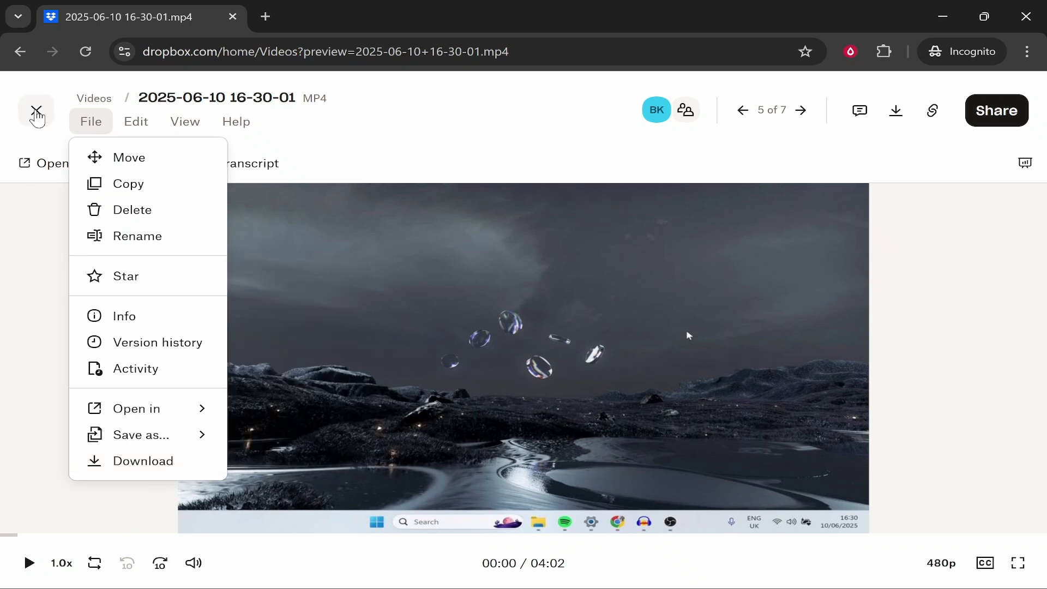
{"action": "left_click", "coordinate": [36, 110]}
{"action": "left_click", "coordinate": [476, 233]}
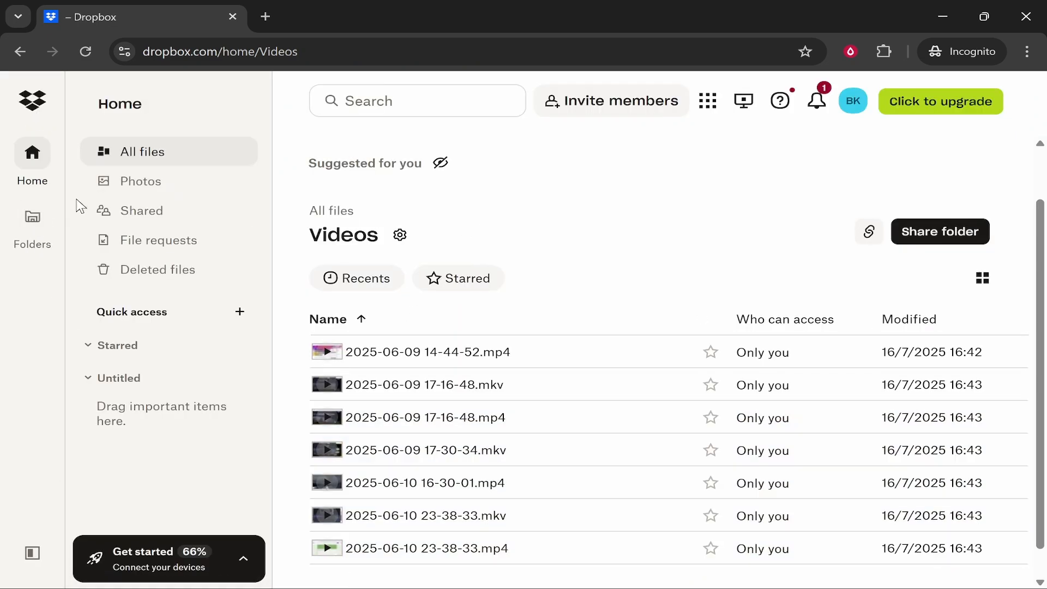
- Open the form for adding people to the Videos folder and view the permission levels they can be given
{"action": "left_click", "coordinate": [31, 220]}
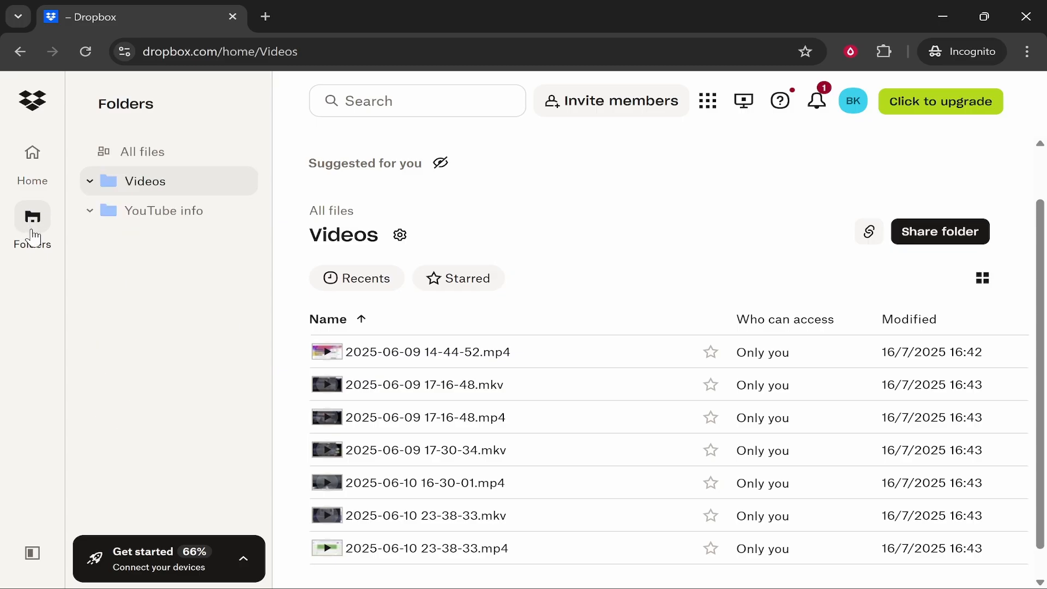
{"action": "left_click", "coordinate": [134, 188]}
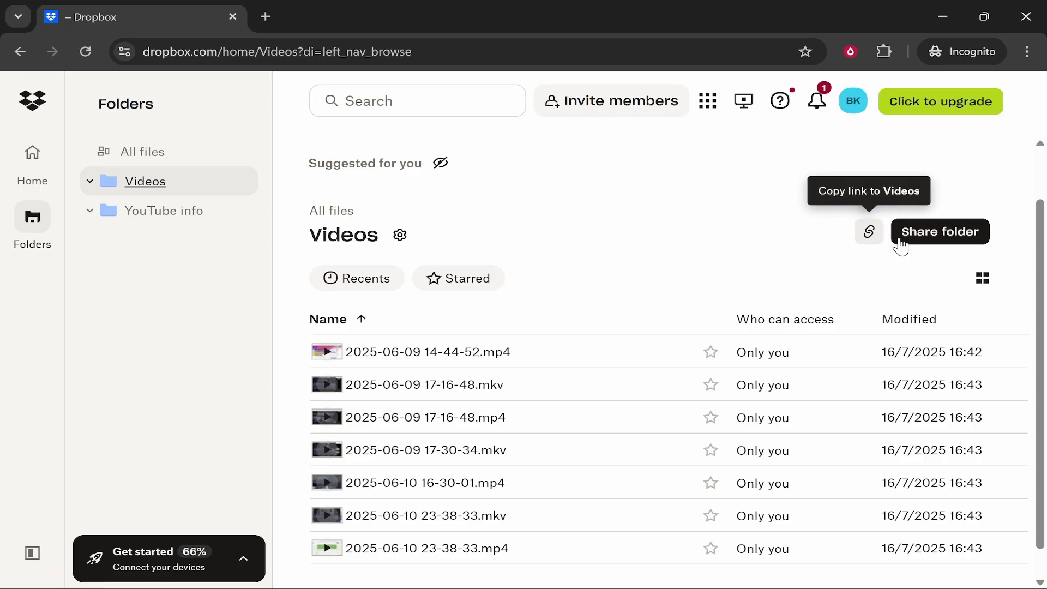
{"action": "left_click", "coordinate": [942, 240]}
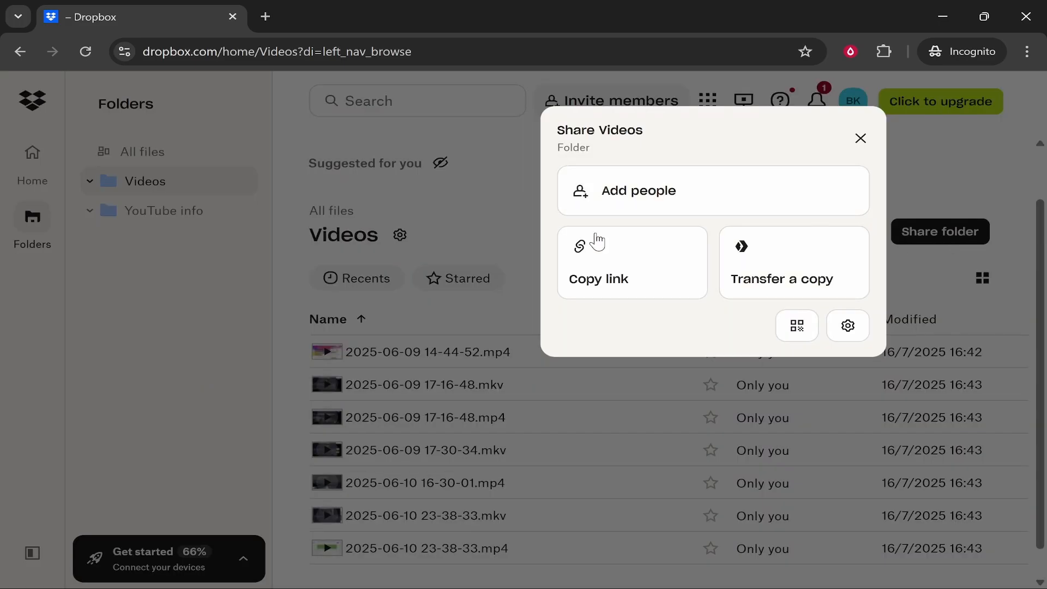
{"action": "left_click", "coordinate": [645, 201]}
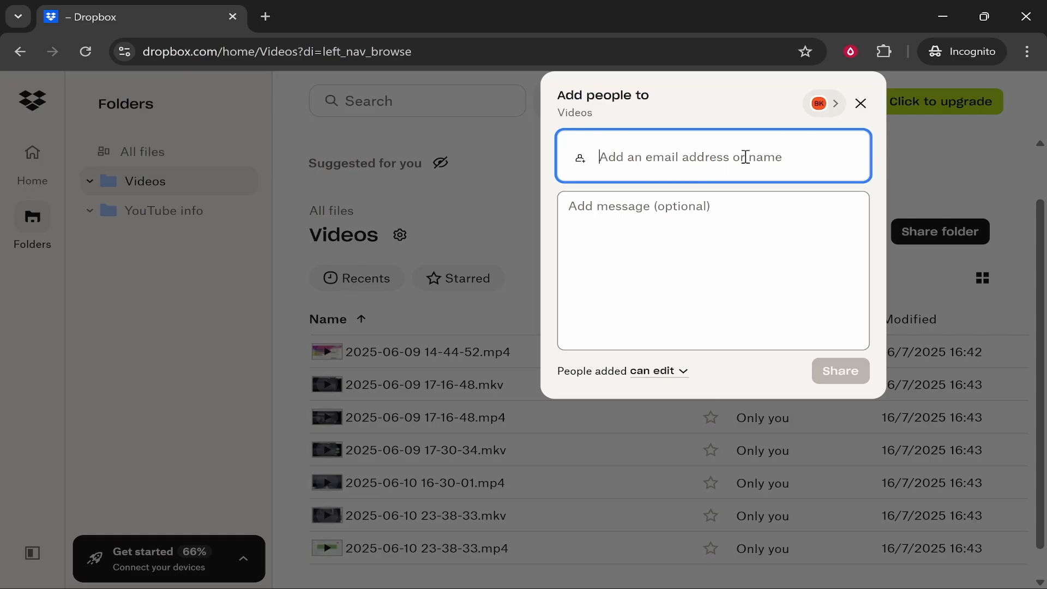
{"action": "left_click", "coordinate": [658, 371]}
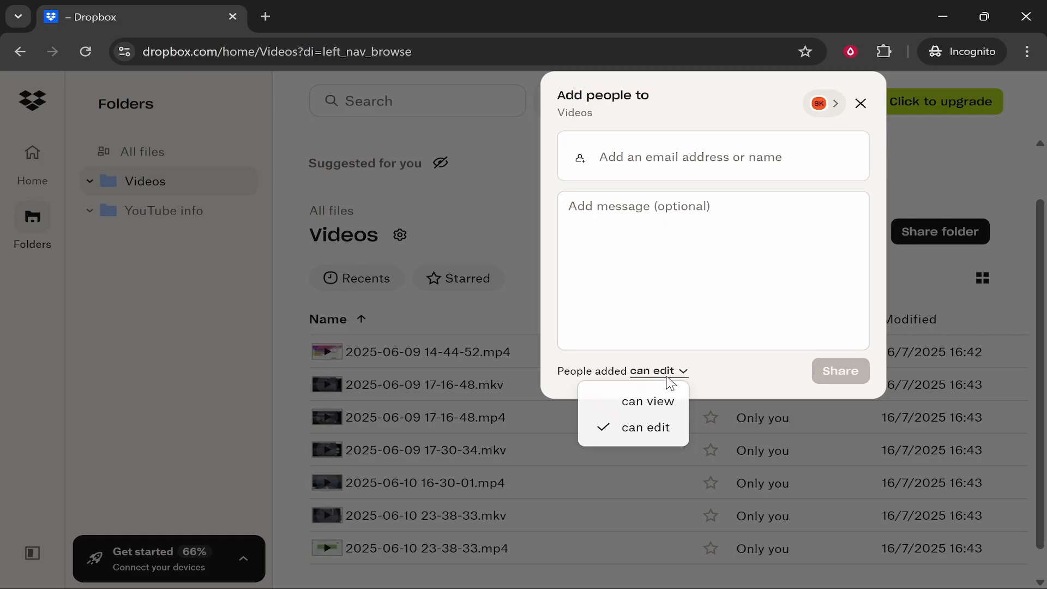
{"action": "left_click", "coordinate": [733, 385]}
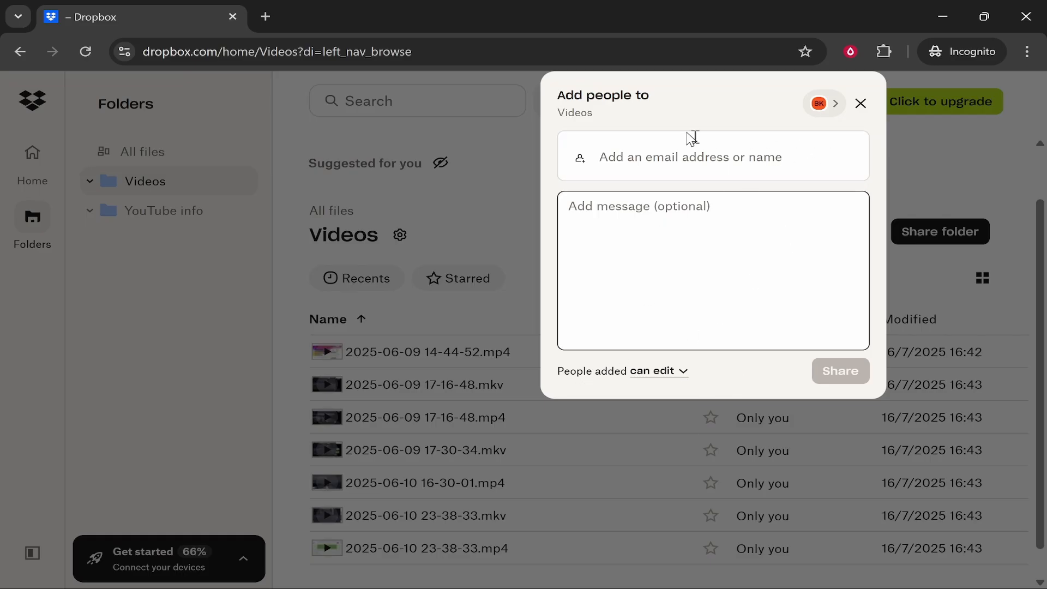
- Close the form for adding people and copy a sharing link to the Videos folder
{"action": "left_click", "coordinate": [861, 104]}
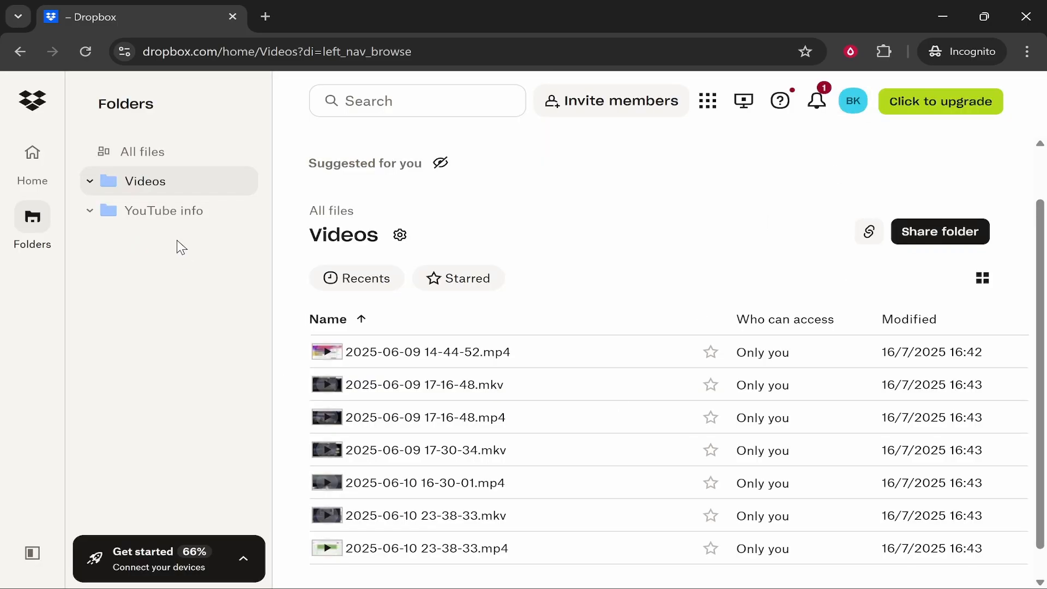
{"action": "left_click", "coordinate": [944, 237]}
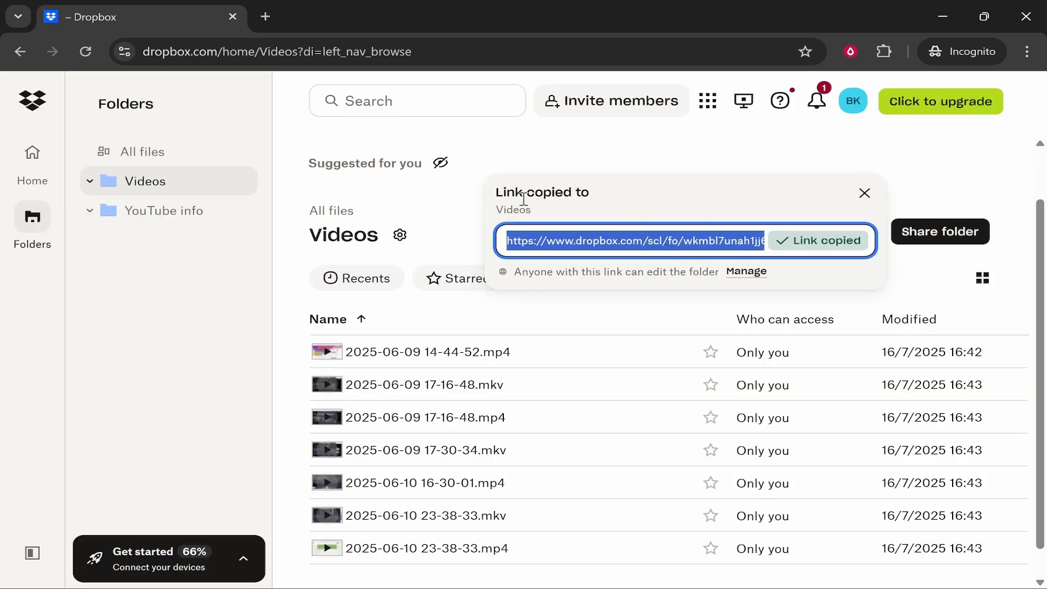
{"action": "left_click", "coordinate": [445, 210]}
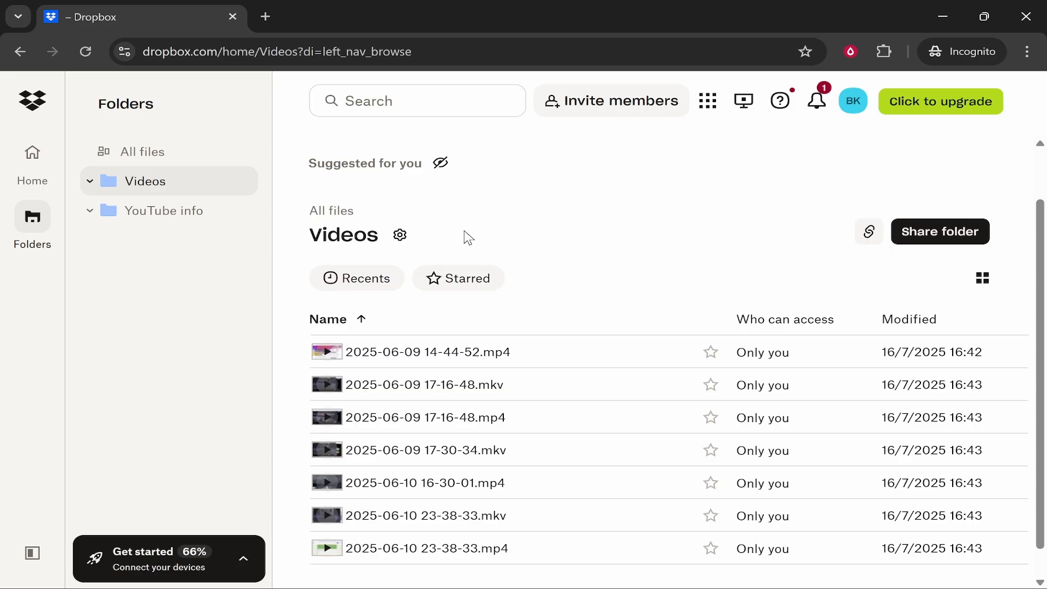
- Return to the home page and download the desktop app's DropboxInstaller to the Downloads folder
{"action": "left_click", "coordinate": [31, 161]}
{"action": "mouse_move", "coordinate": [740, 98]}
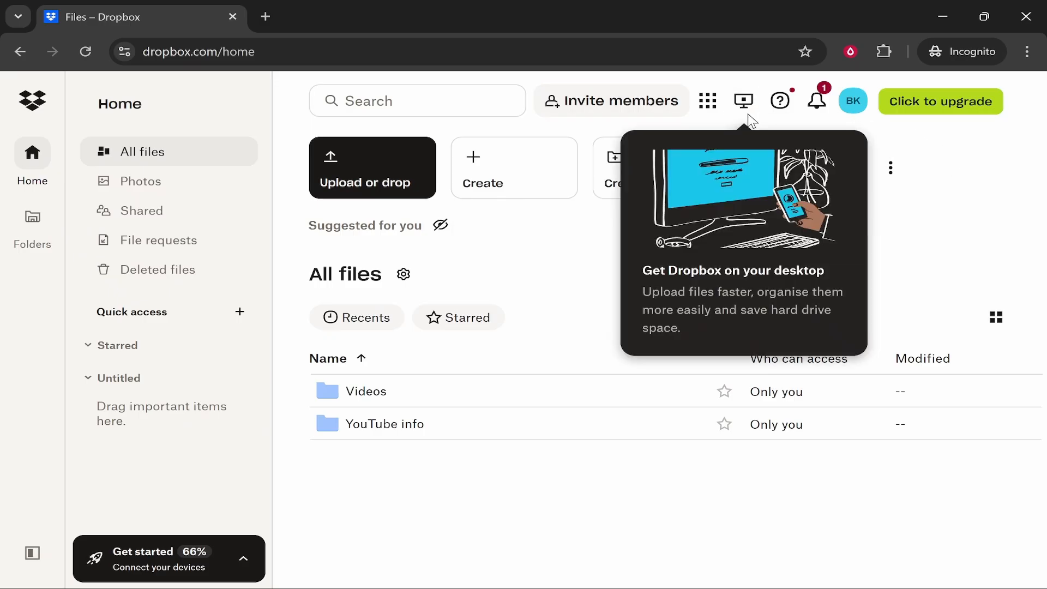
{"action": "left_click", "coordinate": [733, 106]}
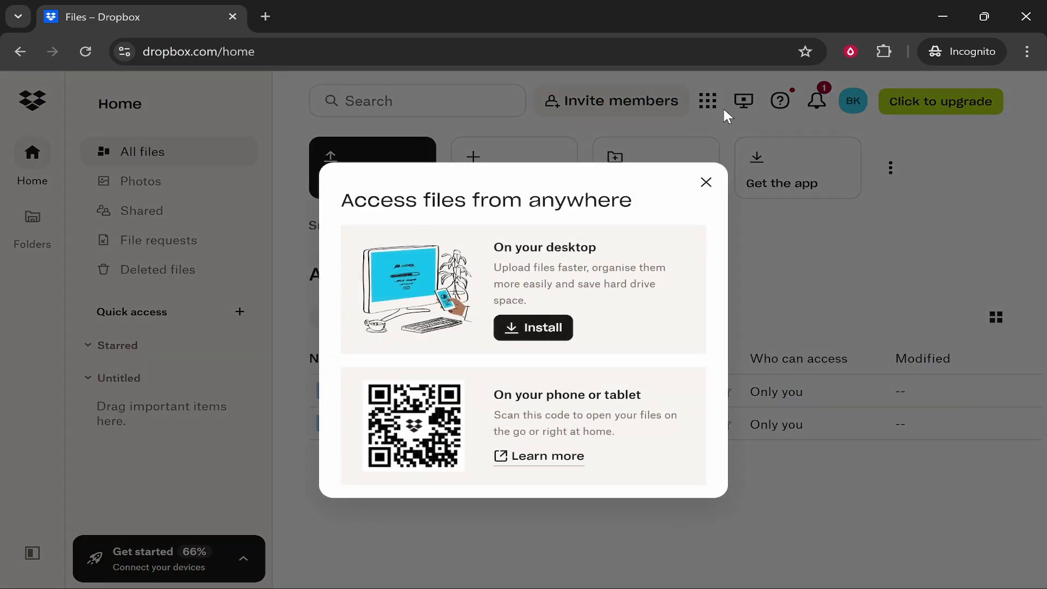
{"action": "left_click", "coordinate": [528, 332]}
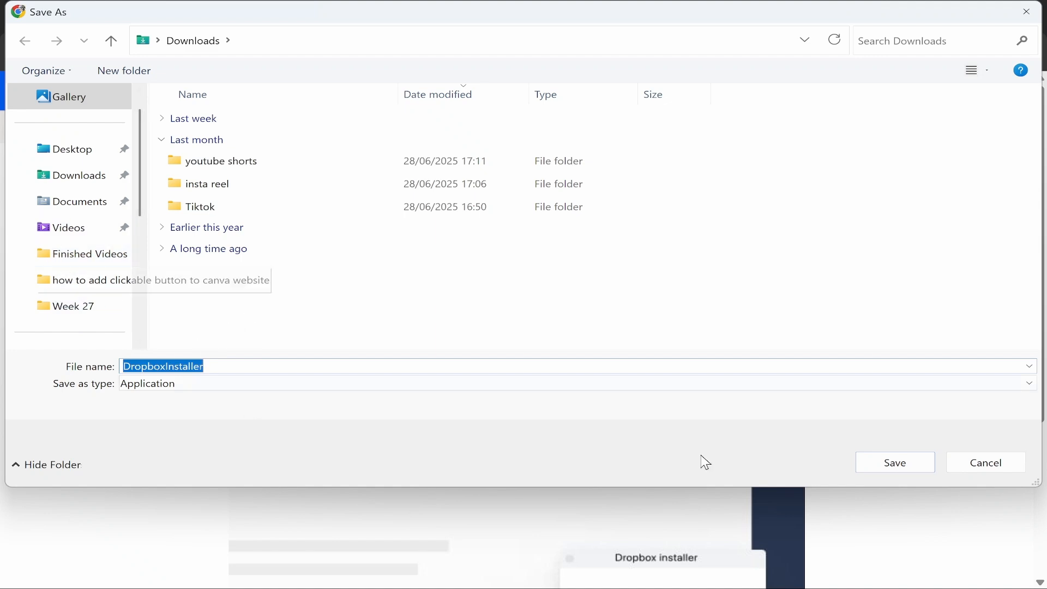
{"action": "left_click", "coordinate": [895, 464]}
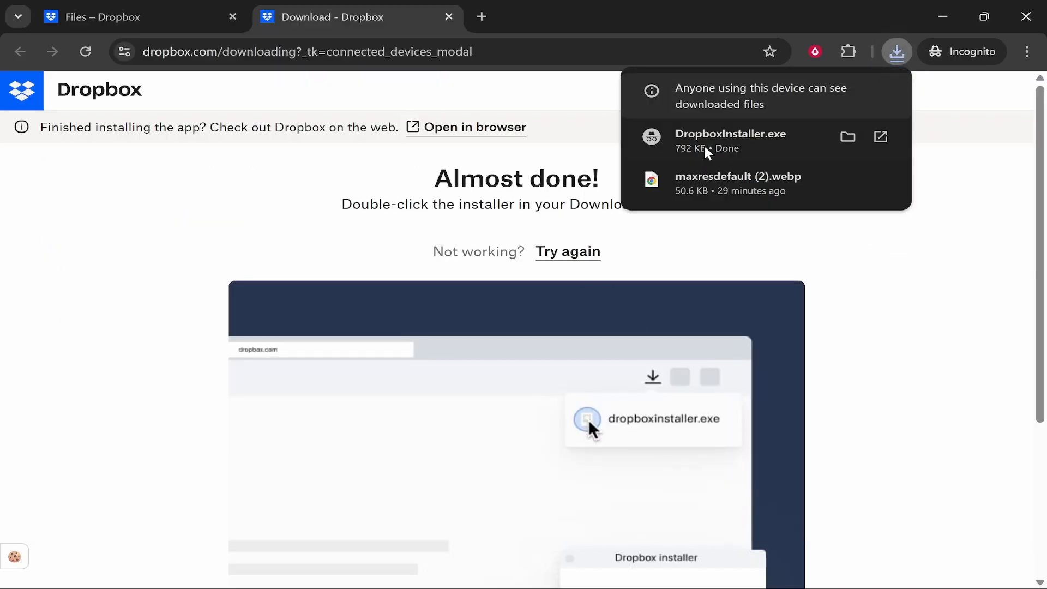
- Run the downloaded DropboxInstaller.exe and clear the device access dialog and the browser window out of the way
{"action": "left_click", "coordinate": [795, 152]}
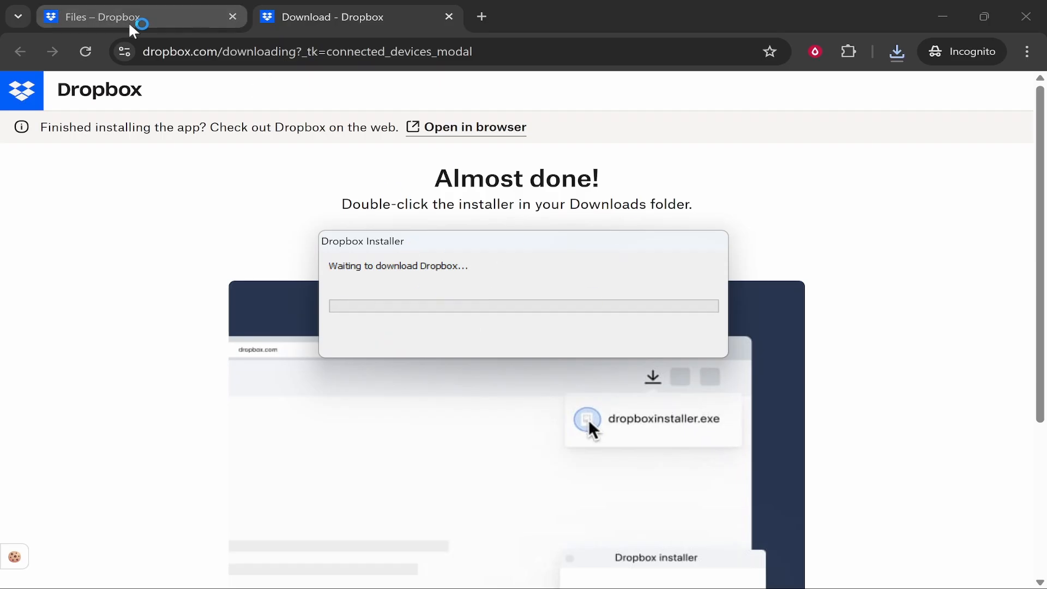
{"action": "left_click", "coordinate": [129, 24]}
{"action": "left_click", "coordinate": [707, 182]}
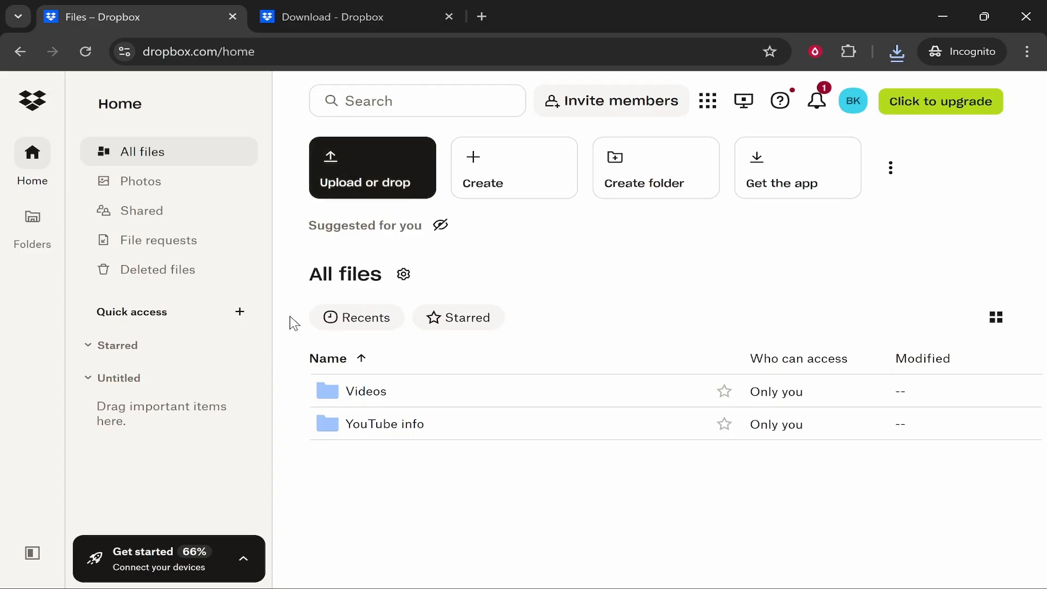
{"action": "mouse_move", "coordinate": [493, 570]}
{"action": "left_click", "coordinate": [312, 12]}
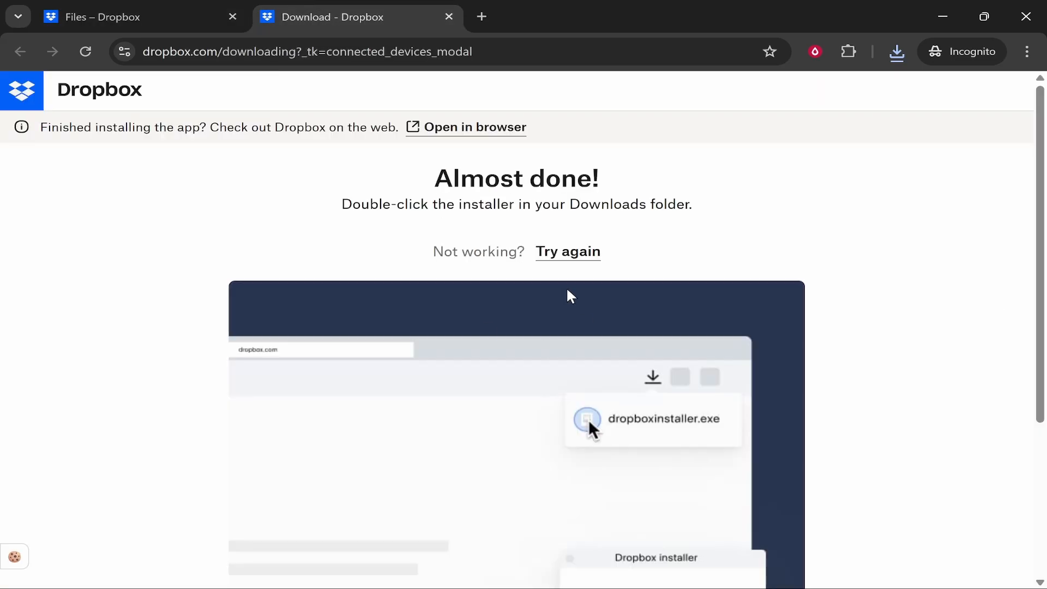
{"action": "left_click", "coordinate": [136, 16]}
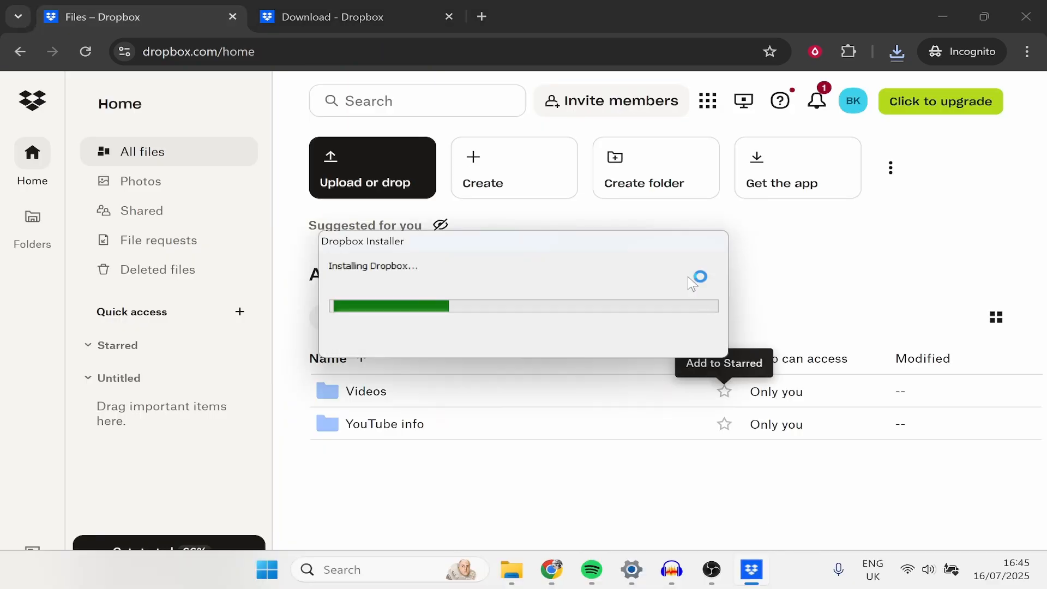
{"action": "left_click", "coordinate": [990, 36]}
{"action": "left_click", "coordinate": [943, 16]}
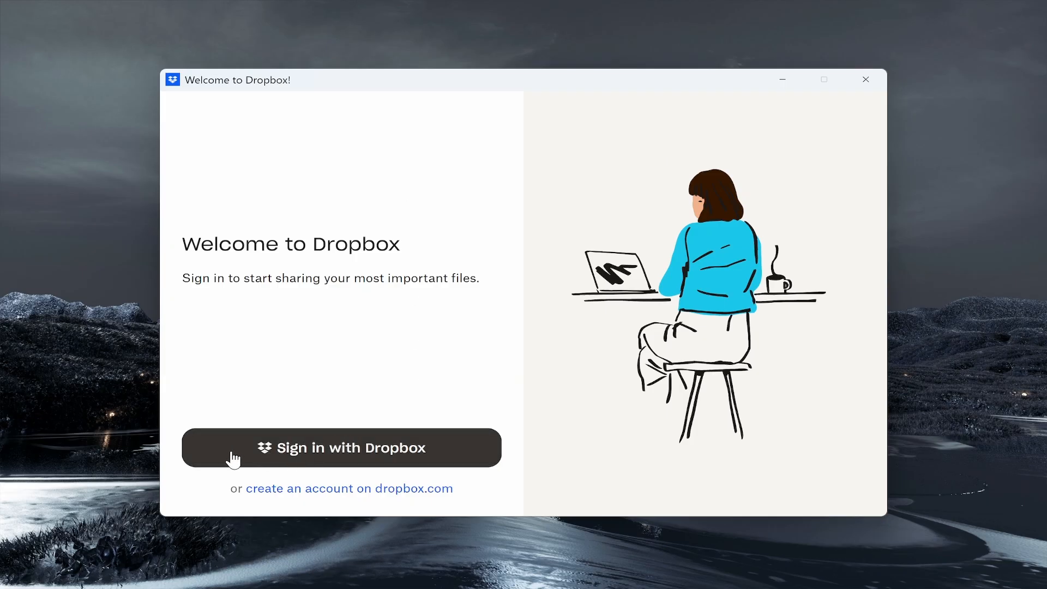
- Sign in to the Dropbox desktop app through the browser and allow the site to open the app
{"action": "left_click", "coordinate": [312, 458]}
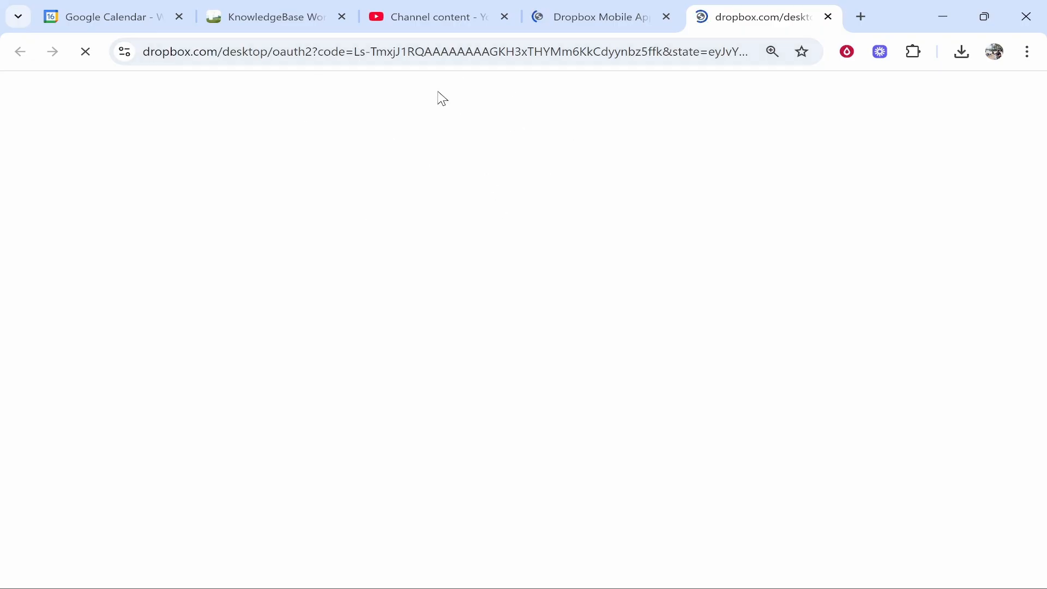
{"action": "left_click", "coordinate": [374, 267]}
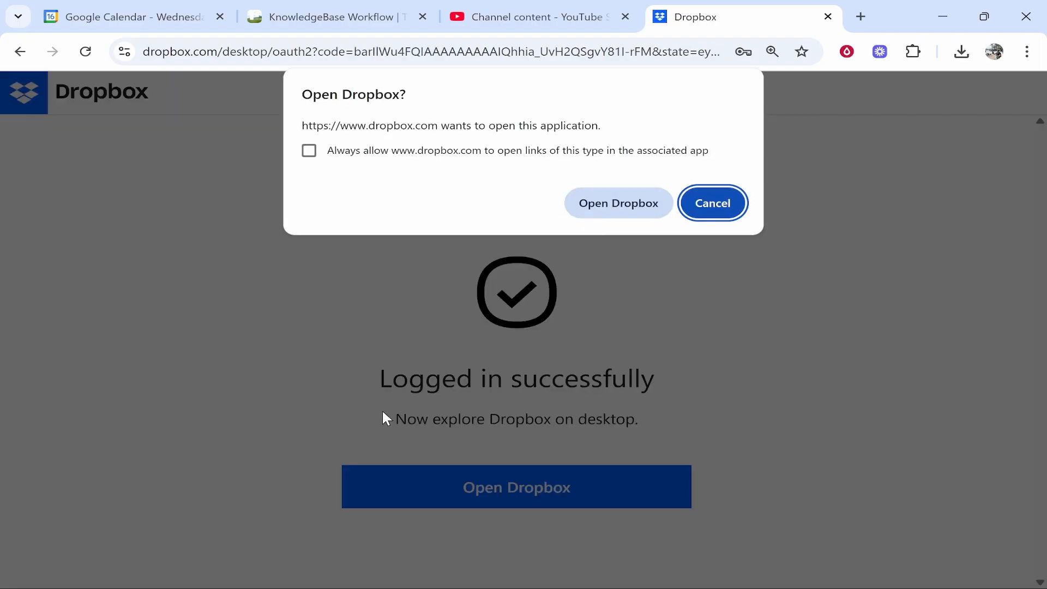
{"action": "left_click", "coordinate": [627, 211]}
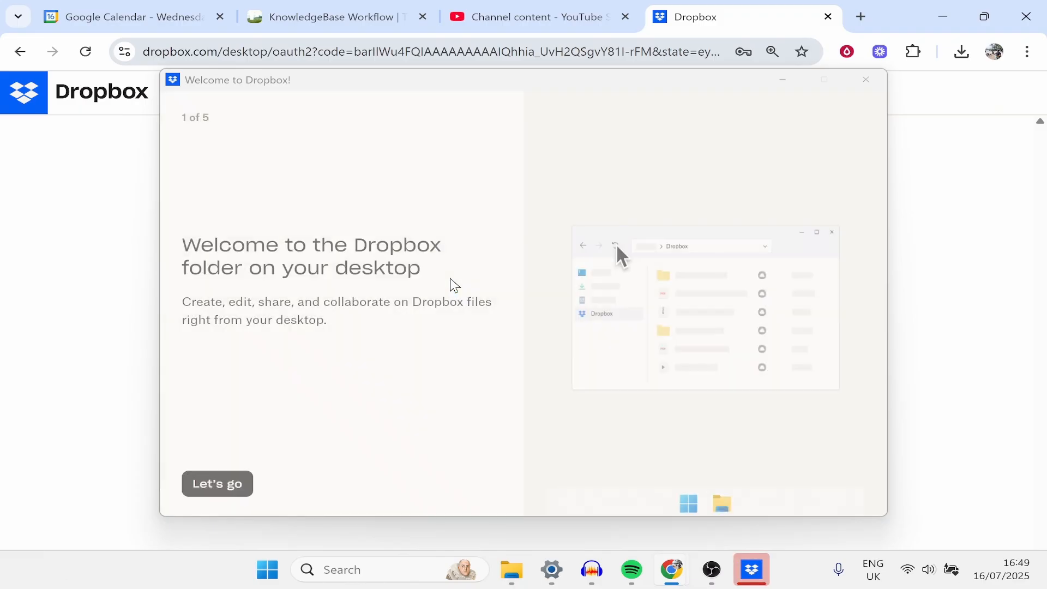
- Go through the desktop app's five-part welcome tour and open the local Dropbox folder
{"action": "left_click", "coordinate": [221, 487]}
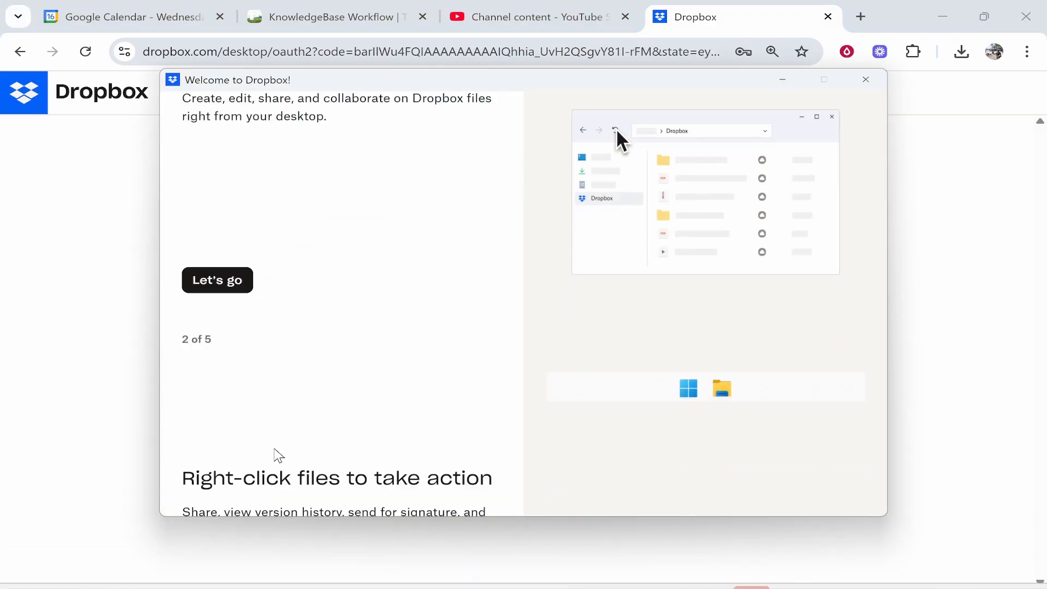
{"action": "left_click", "coordinate": [201, 486]}
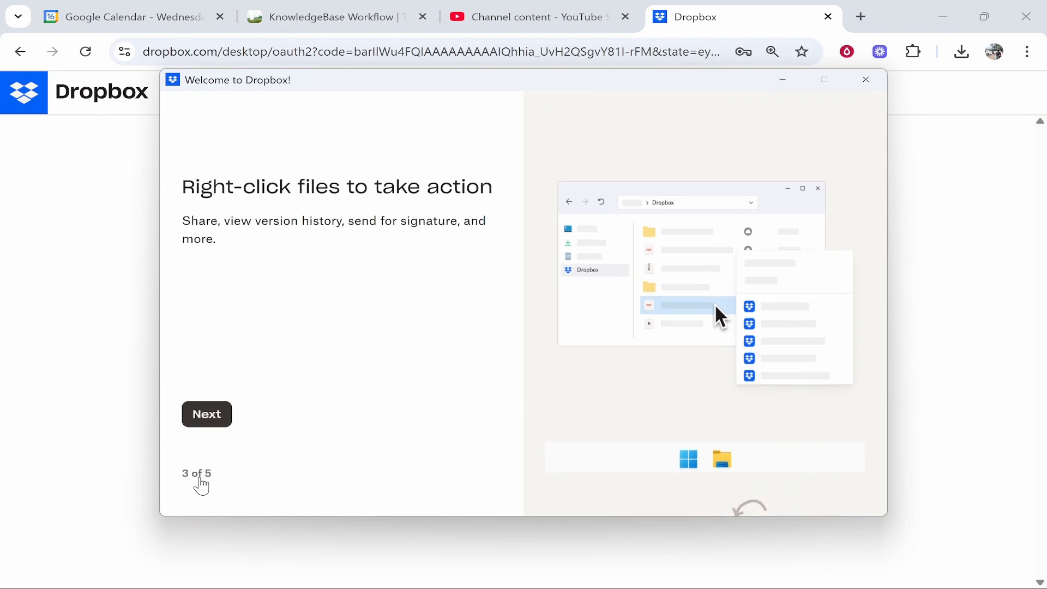
{"action": "left_click", "coordinate": [208, 487]}
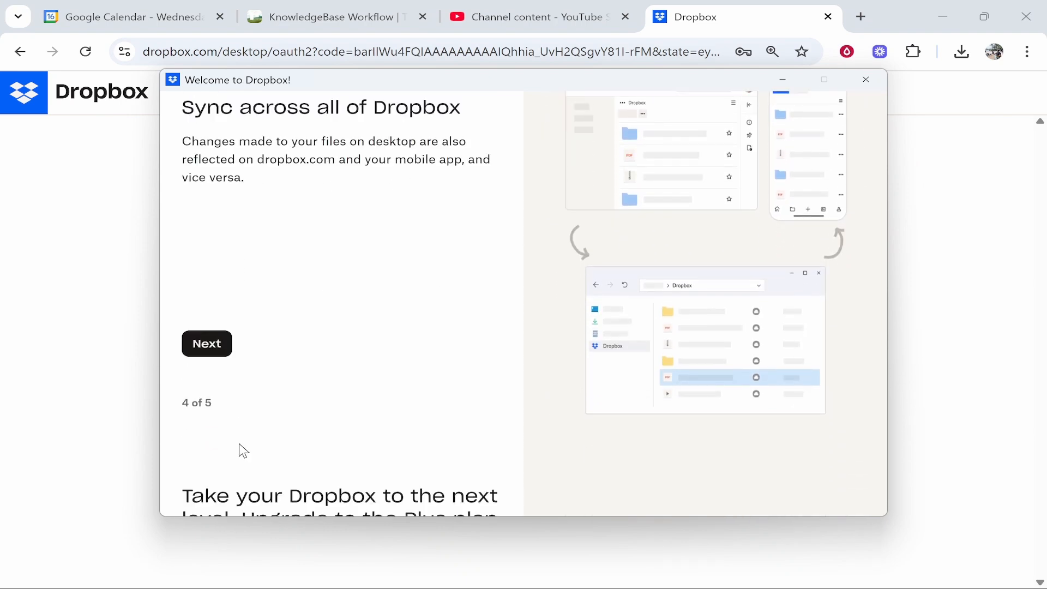
{"action": "left_click", "coordinate": [435, 490]}
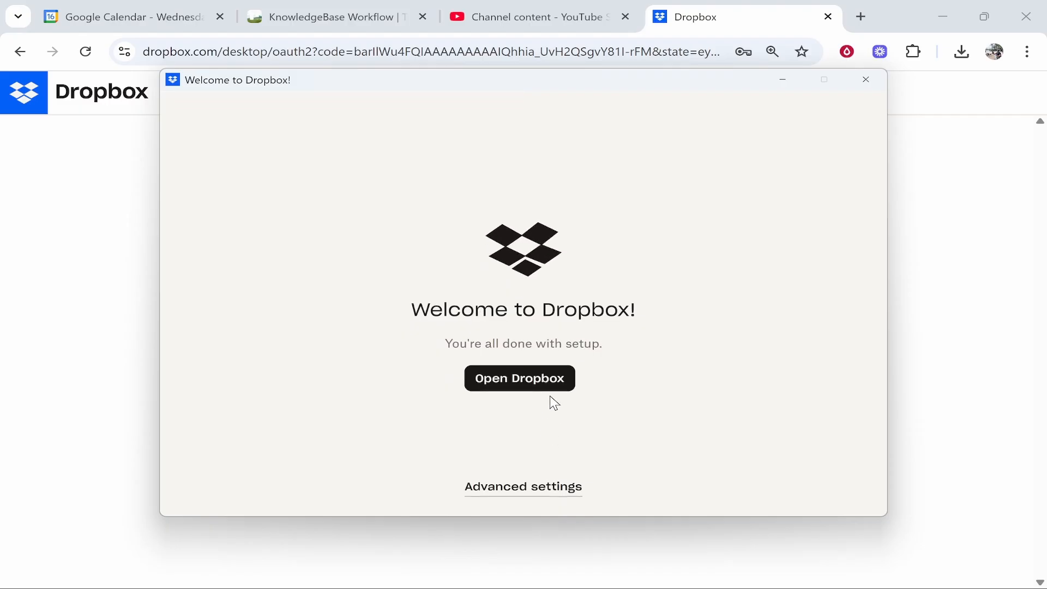
{"action": "left_click", "coordinate": [545, 382]}
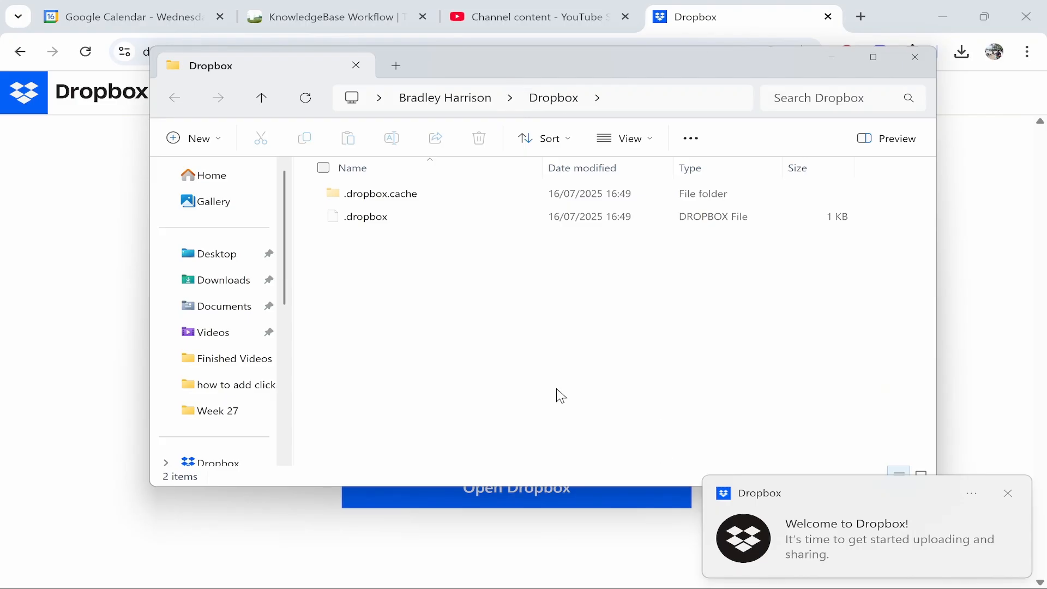
- Look through Documents, This PC and Dropbox in File Explorer and open Dropbox's Videos folder
{"action": "left_click", "coordinate": [213, 310]}
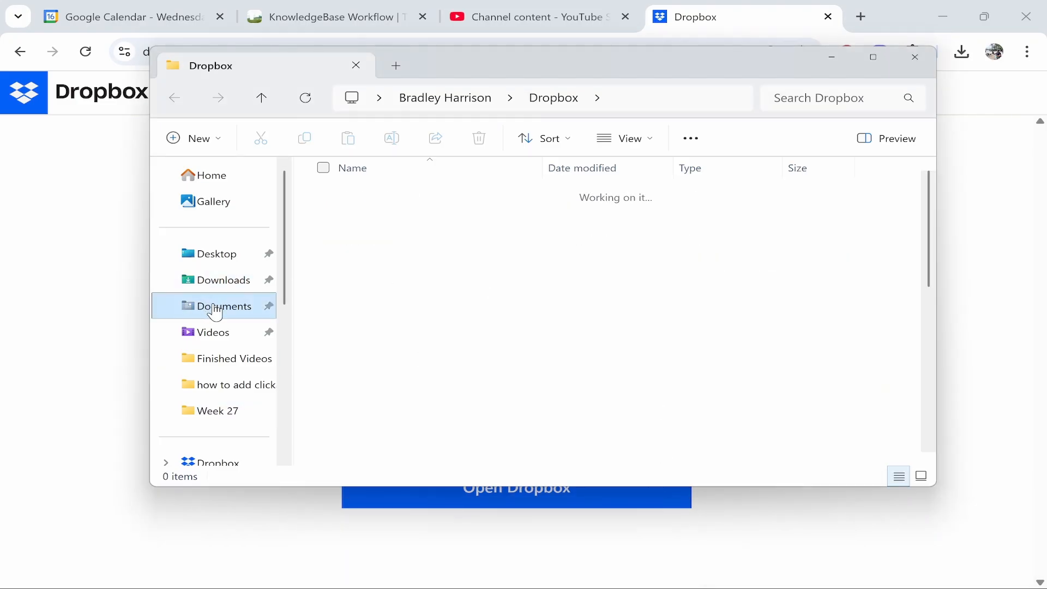
{"action": "scroll", "coordinate": [218, 313], "scroll_direction": "down", "scroll_amount": 4}
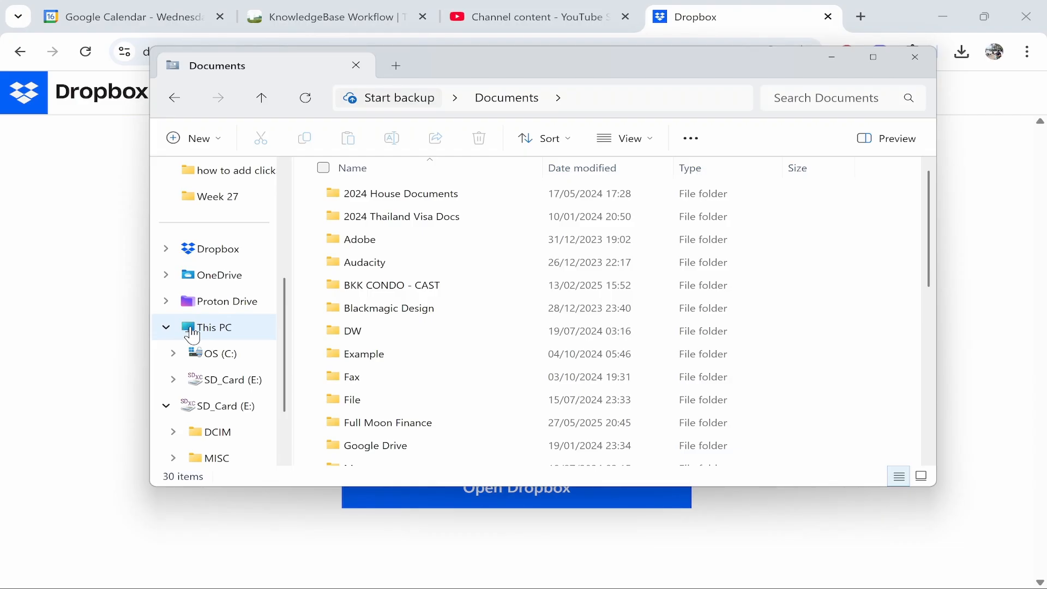
{"action": "left_click", "coordinate": [192, 332]}
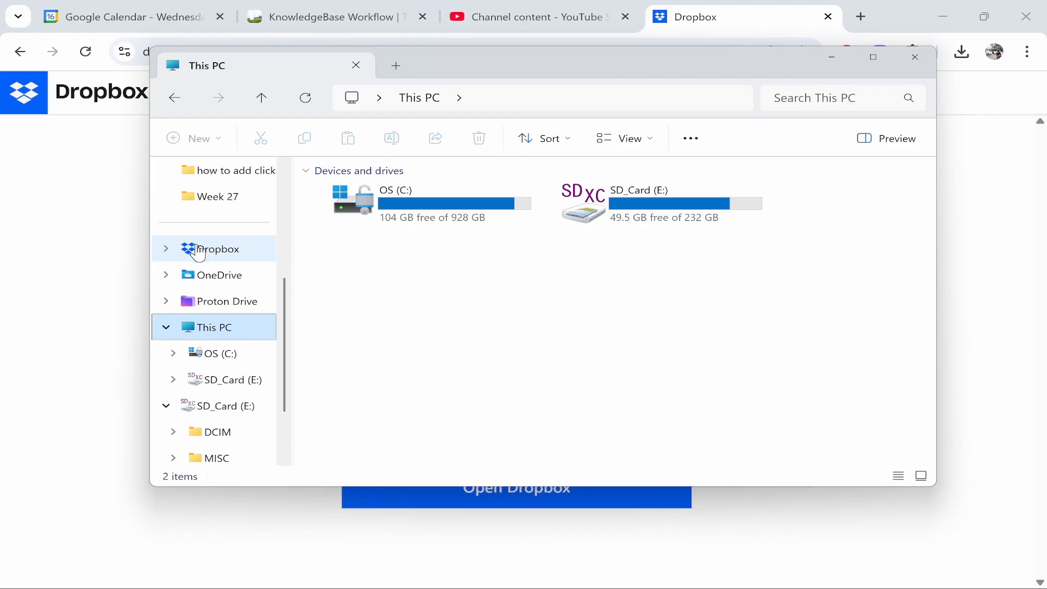
{"action": "left_click", "coordinate": [227, 254]}
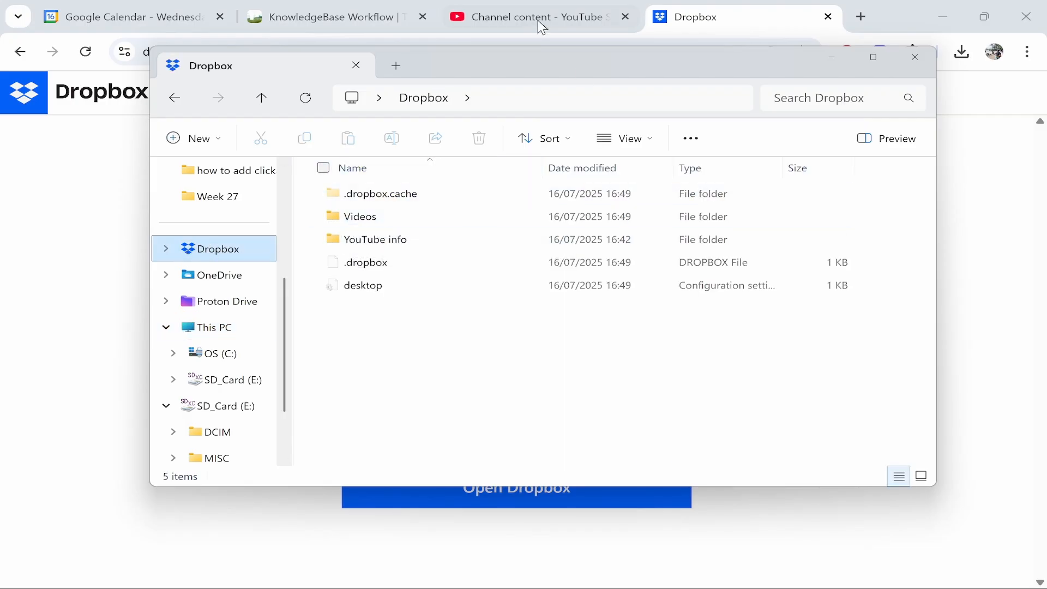
{"action": "double_click", "coordinate": [375, 221]}
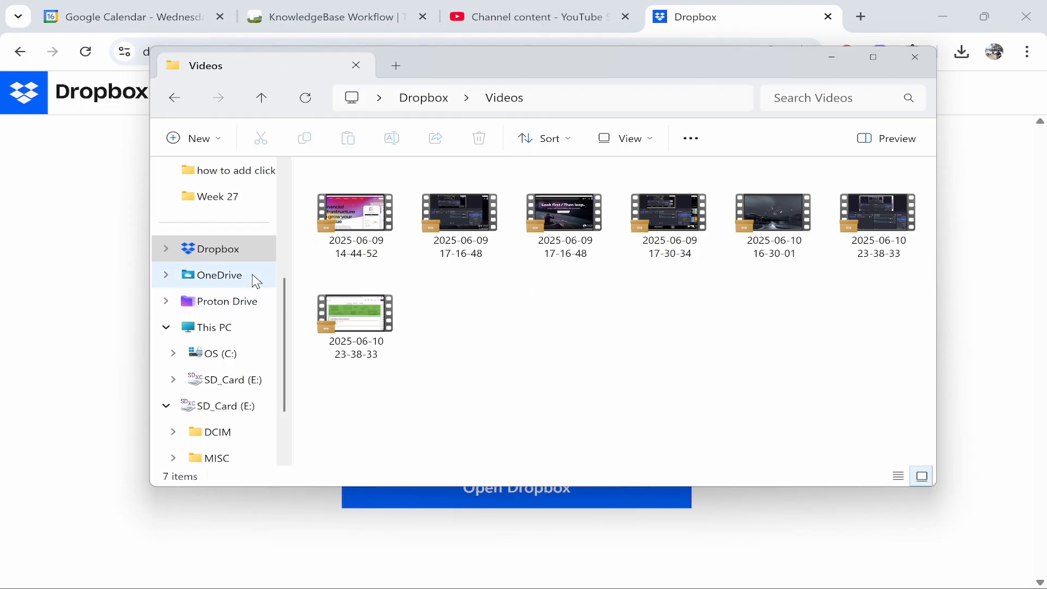
- Copy the untitled file from the "how to add clickable button to canva website" folder into Dropbox's Videos folder
{"action": "scroll", "coordinate": [240, 272], "scroll_direction": "up", "scroll_amount": 1}
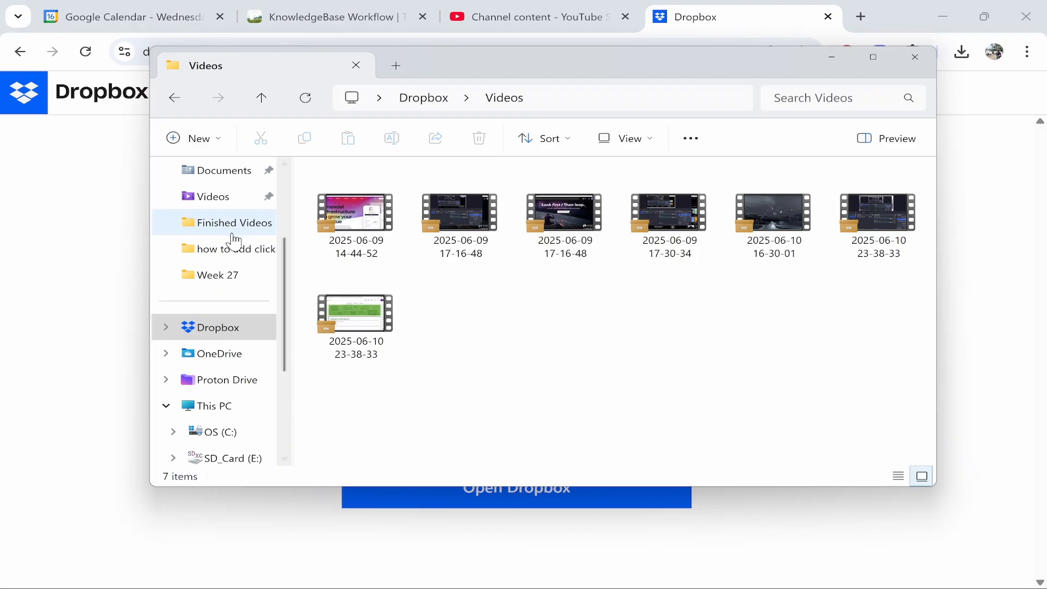
{"action": "left_click", "coordinate": [225, 259]}
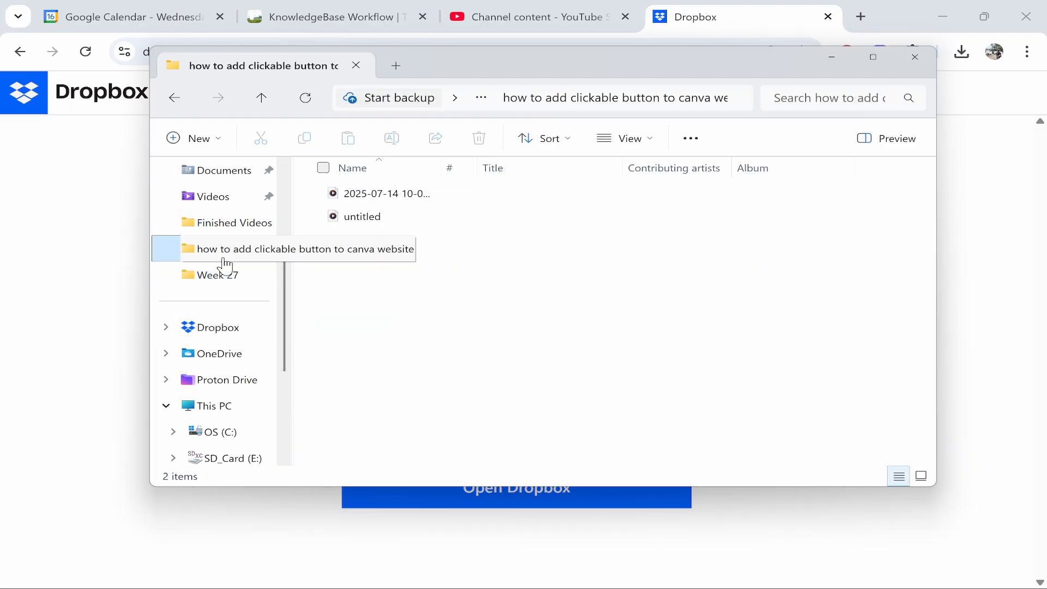
{"action": "left_click", "coordinate": [376, 218]}
{"action": "right_click", "coordinate": [411, 221]}
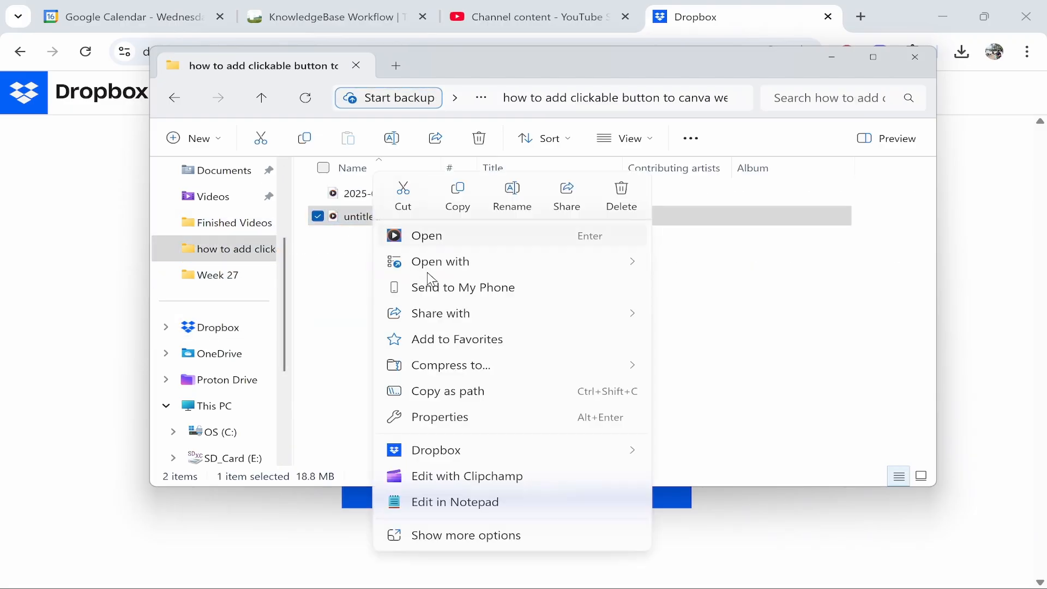
{"action": "left_click", "coordinate": [461, 197]}
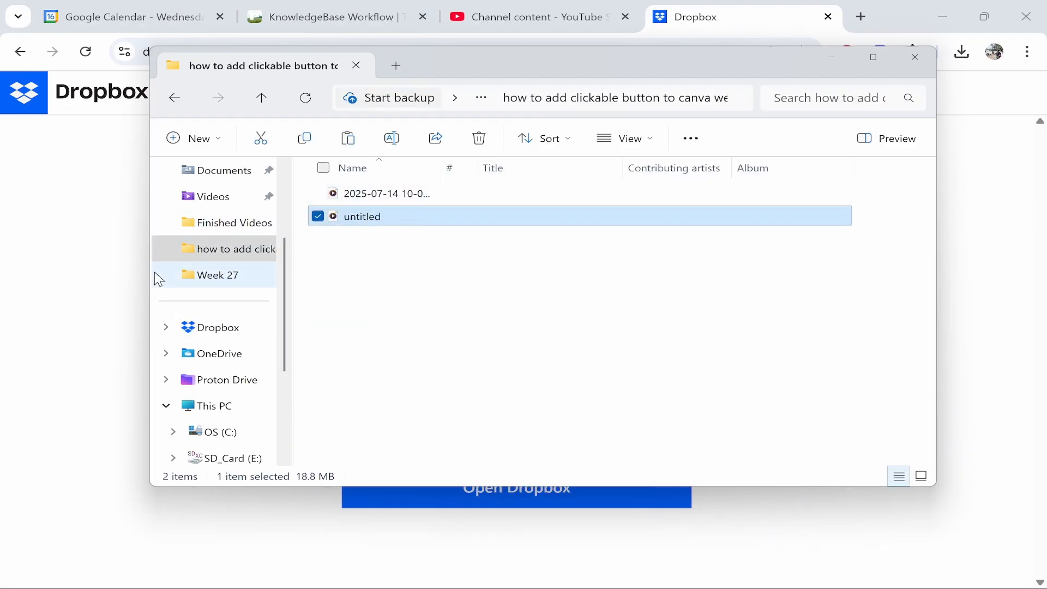
{"action": "left_click", "coordinate": [217, 329]}
{"action": "double_click", "coordinate": [375, 221]}
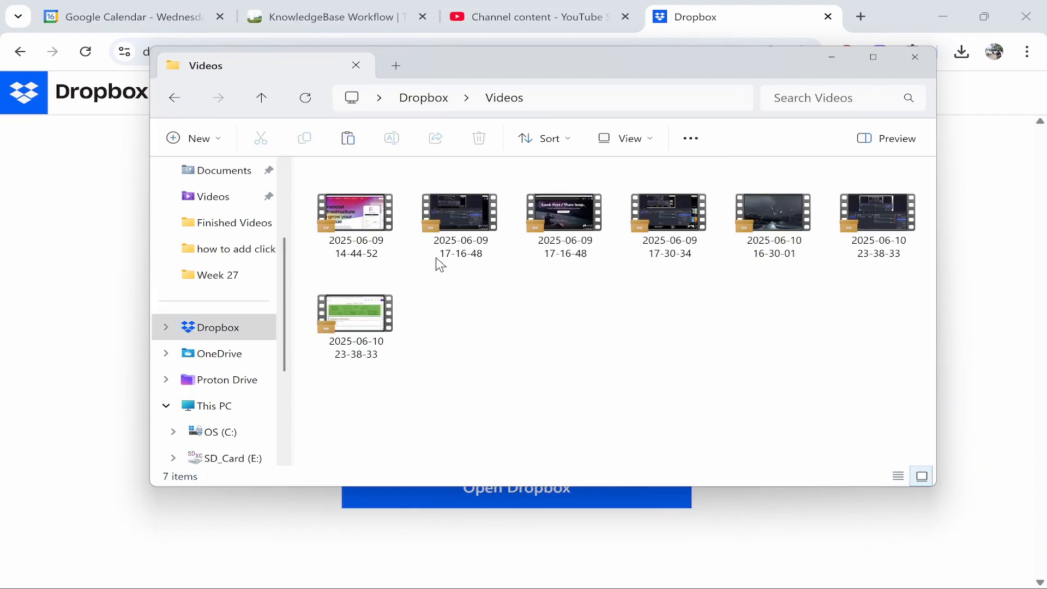
{"action": "right_click", "coordinate": [865, 353]}
{"action": "mouse_move", "coordinate": [681, 239]}
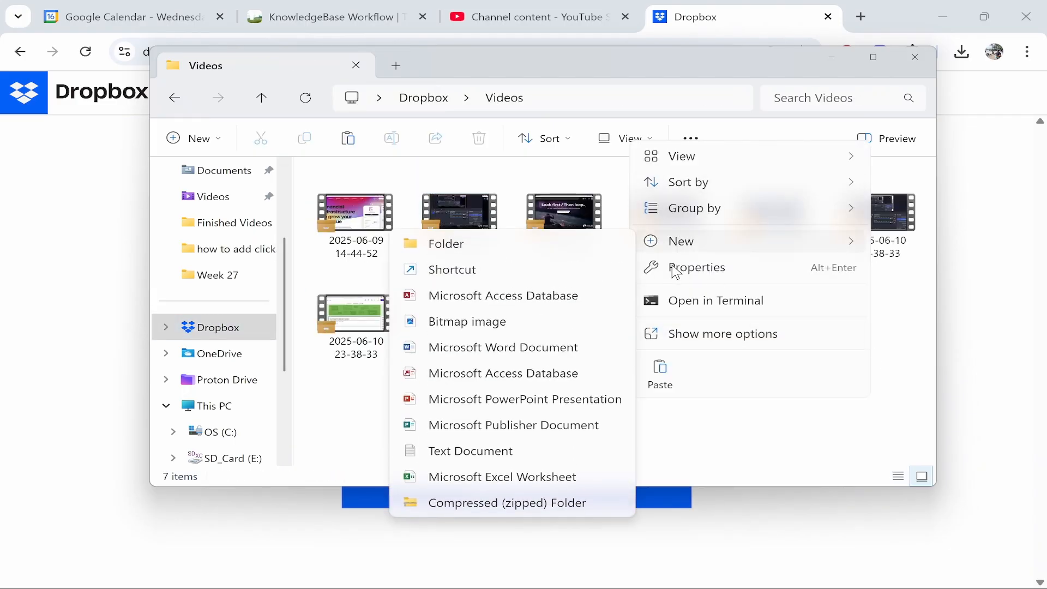
{"action": "left_click", "coordinate": [668, 358]}
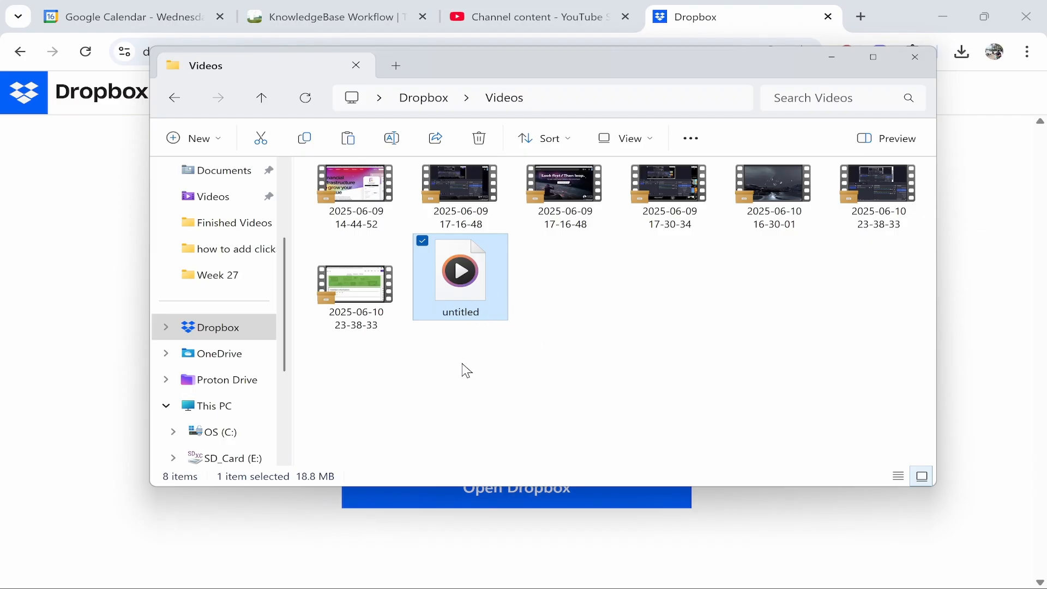
- Switch to Dropbox on the web, open the Videos folder and preview the untitled.wav file
{"action": "left_click", "coordinate": [833, 62]}
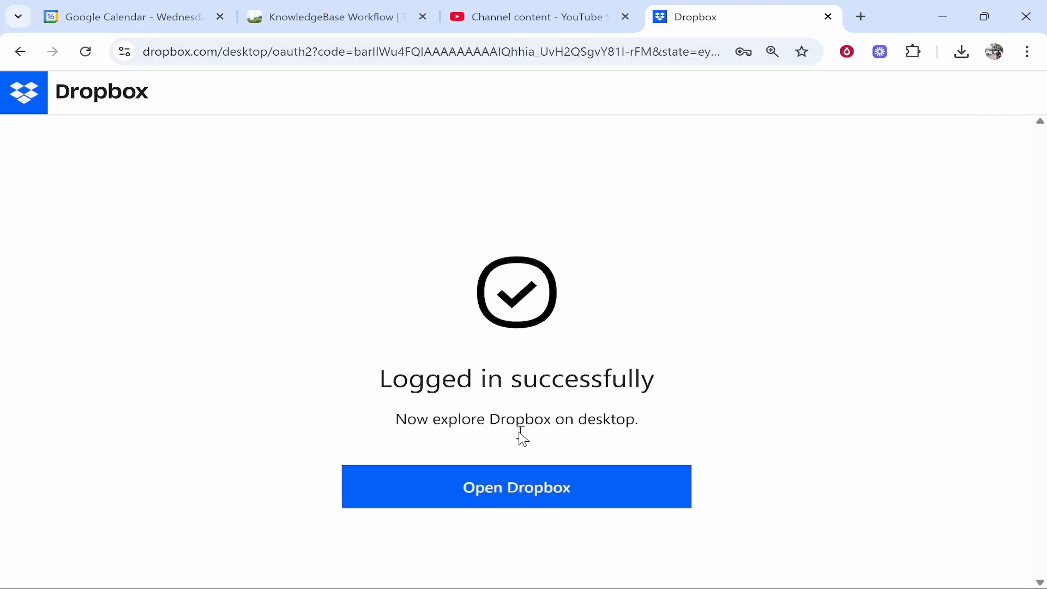
{"action": "left_click", "coordinate": [482, 486]}
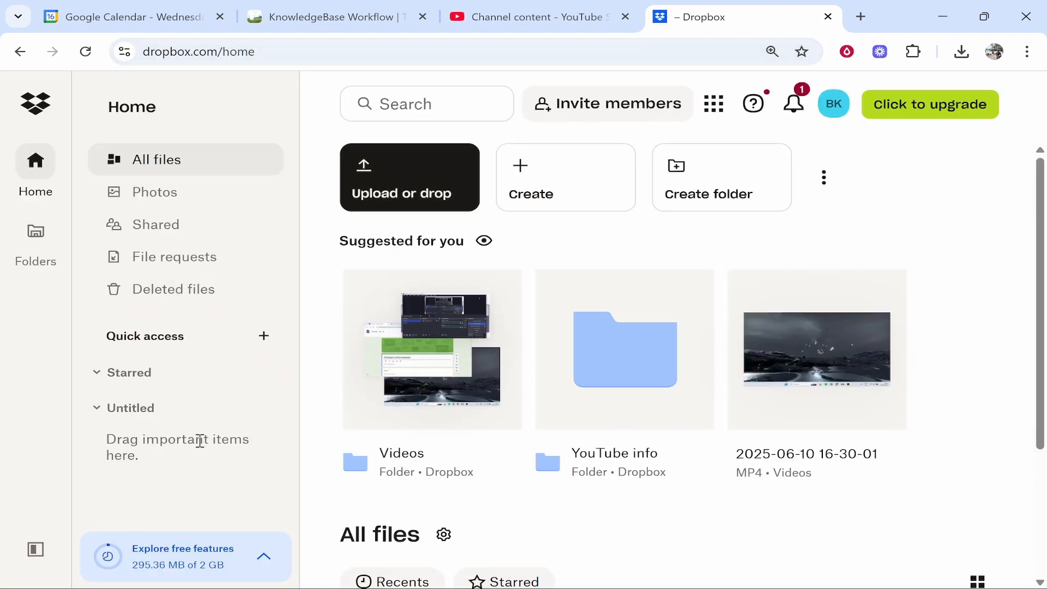
{"action": "left_click", "coordinate": [36, 235]}
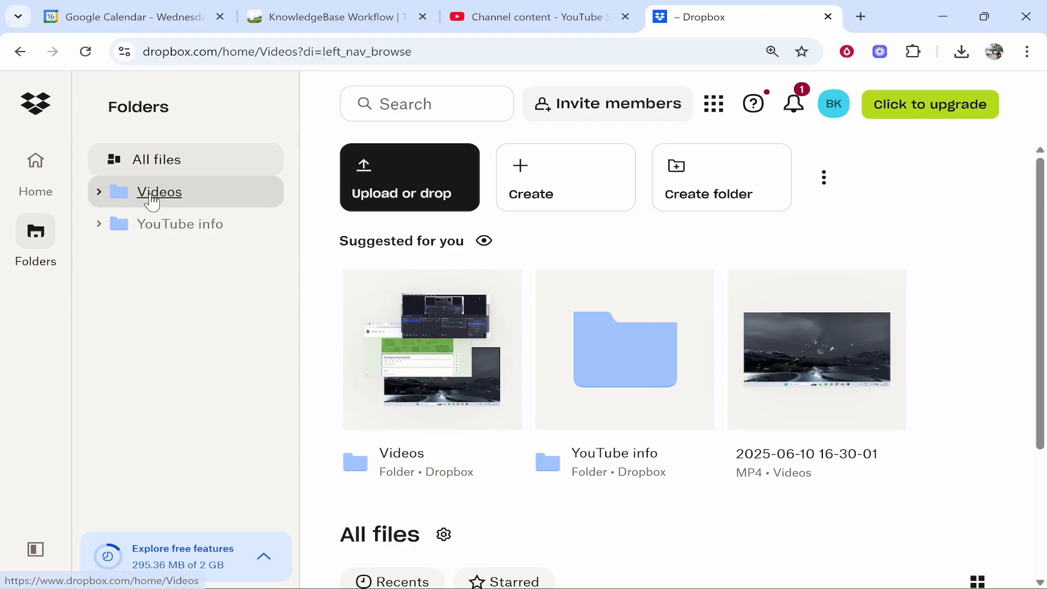
{"action": "left_click", "coordinate": [149, 201]}
{"action": "left_click", "coordinate": [430, 518]}
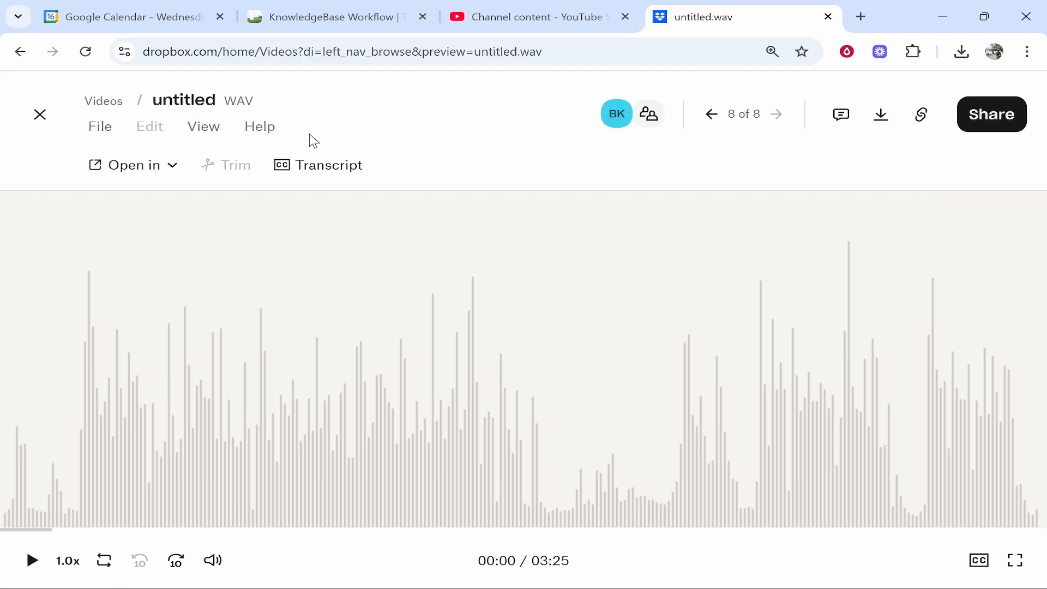
- Look at the local Dropbox folder in File Explorer, then return to the browser and close the untitled.wav preview
{"action": "mouse_move", "coordinate": [523, 570]}
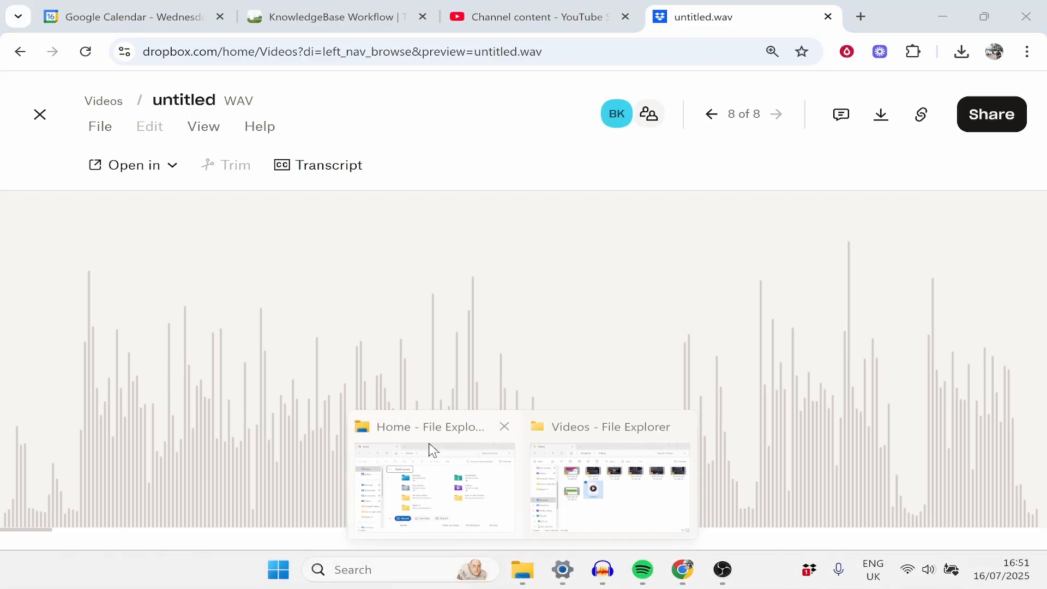
{"action": "left_click", "coordinate": [369, 426]}
{"action": "scroll", "coordinate": [195, 327], "scroll_direction": "down", "scroll_amount": 3}
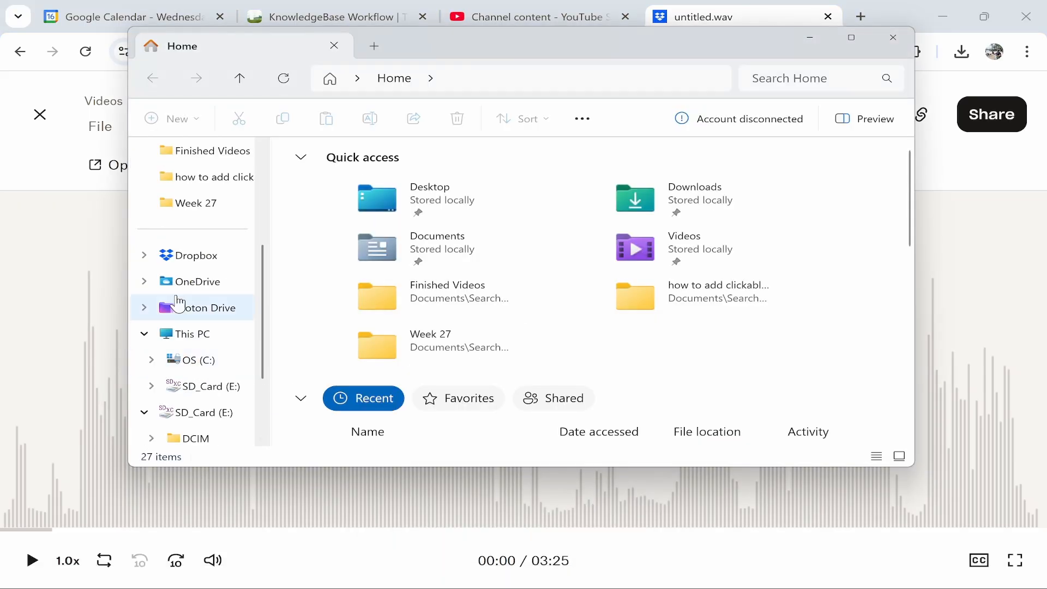
{"action": "left_click", "coordinate": [191, 255]}
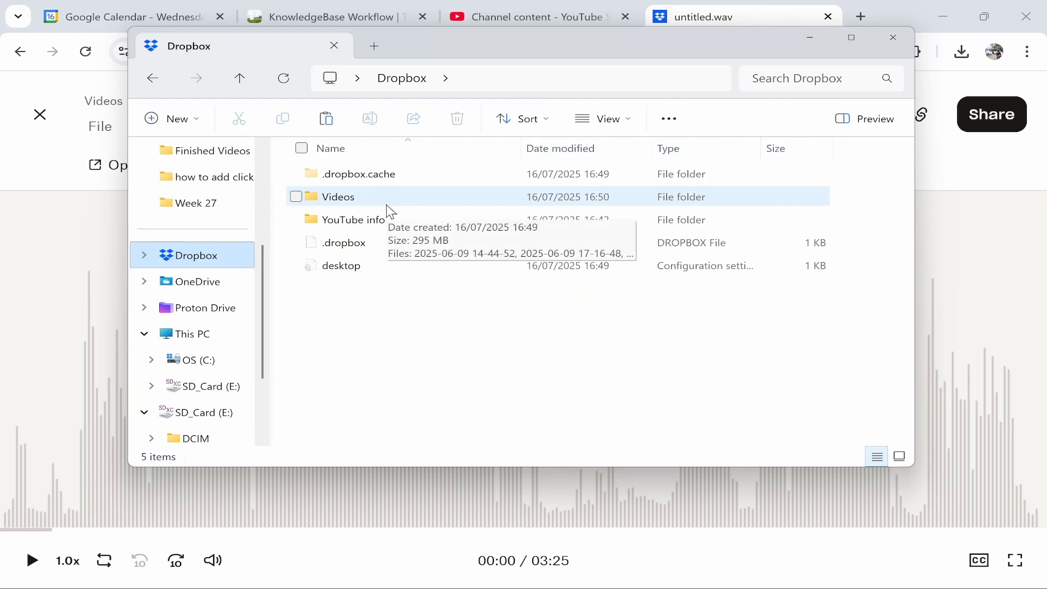
{"action": "left_click", "coordinate": [810, 37]}
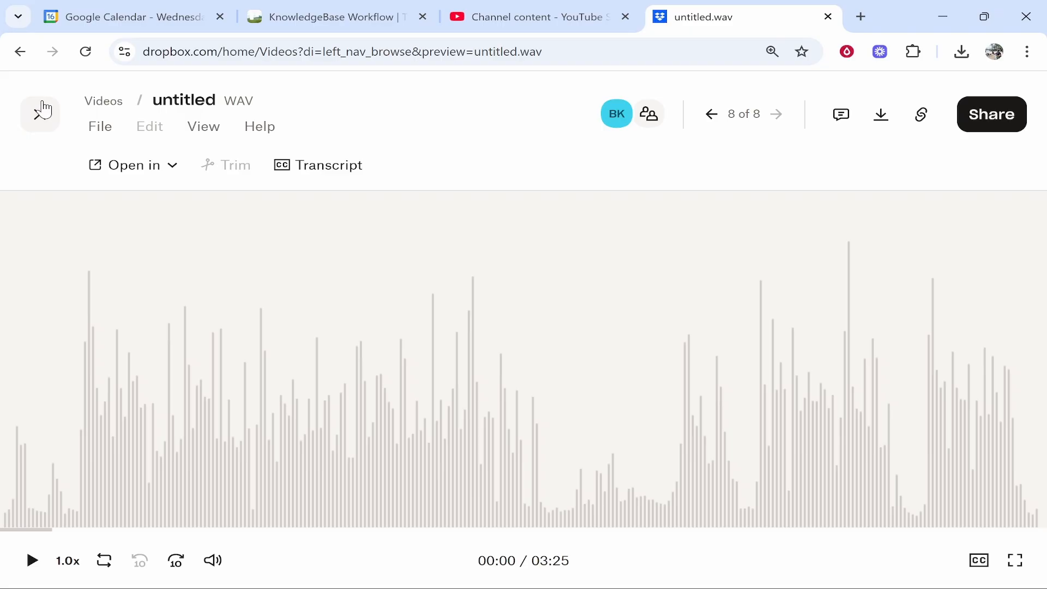
{"action": "left_click", "coordinate": [41, 113]}
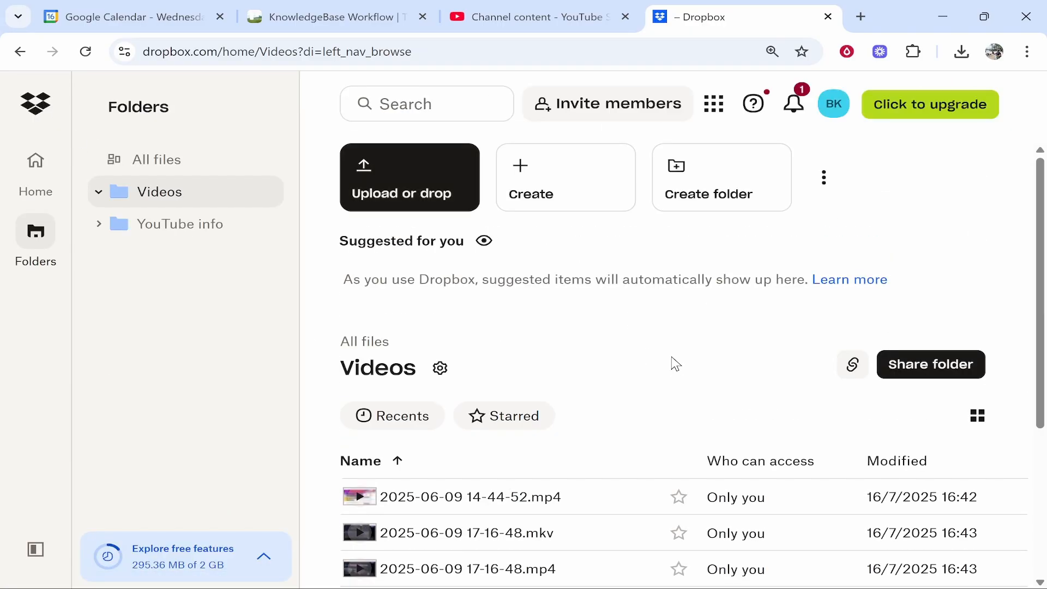